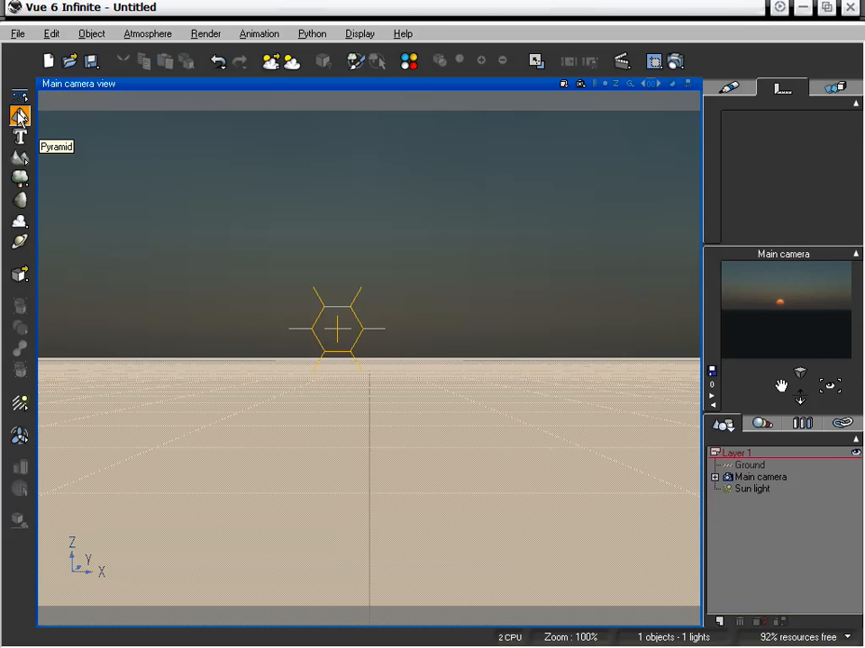
Step: Add two spheres to the scene and move the second one beside the first, at about X 6.97 m
{"action": "left_click_drag", "start_coordinate": [21, 117], "coordinate": [42, 124]}
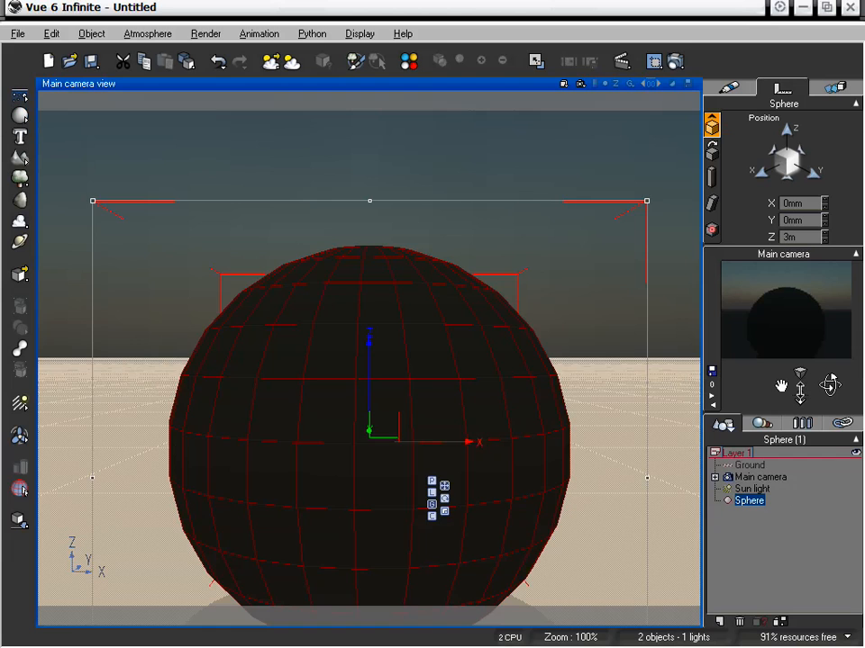
{"action": "left_click_drag", "start_coordinate": [829, 385], "coordinate": [800, 395]}
{"action": "left_click_drag", "start_coordinate": [19, 115], "coordinate": [36, 122]}
{"action": "left_click_drag", "start_coordinate": [289, 377], "coordinate": [179, 364]}
{"action": "left_click_drag", "start_coordinate": [781, 386], "coordinate": [785, 387]}
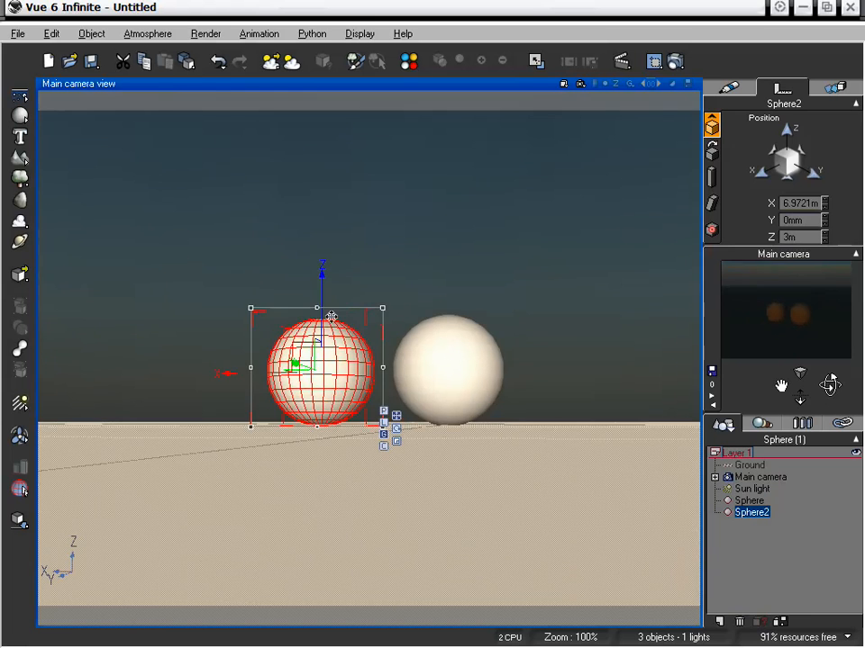
Step: Select both spheres together and combine them into a group
{"action": "left_click", "coordinate": [221, 283]}
{"action": "left_click_drag", "start_coordinate": [222, 284], "coordinate": [519, 412]}
{"action": "left_click_drag", "start_coordinate": [829, 385], "coordinate": [800, 365]}
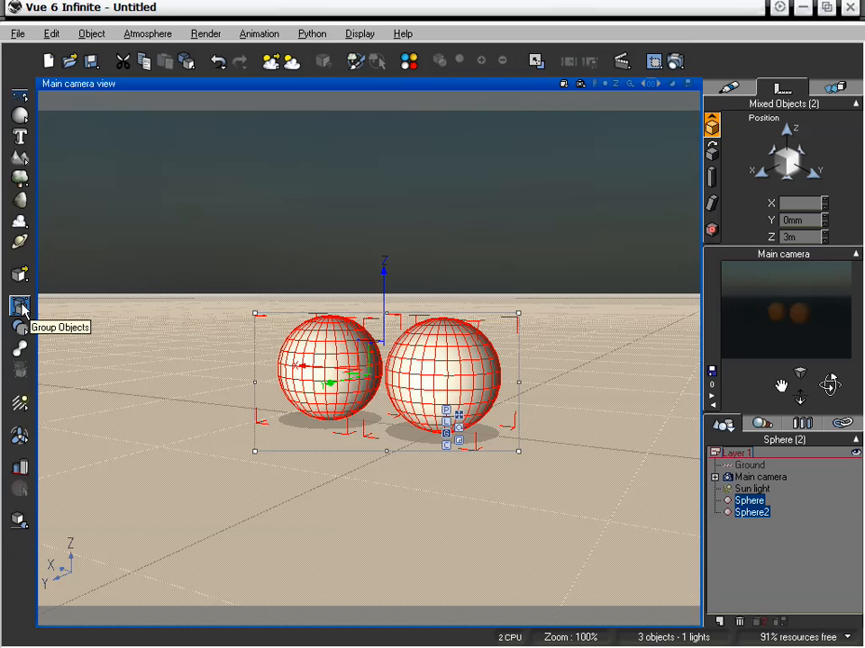
{"action": "left_click", "coordinate": [19, 309]}
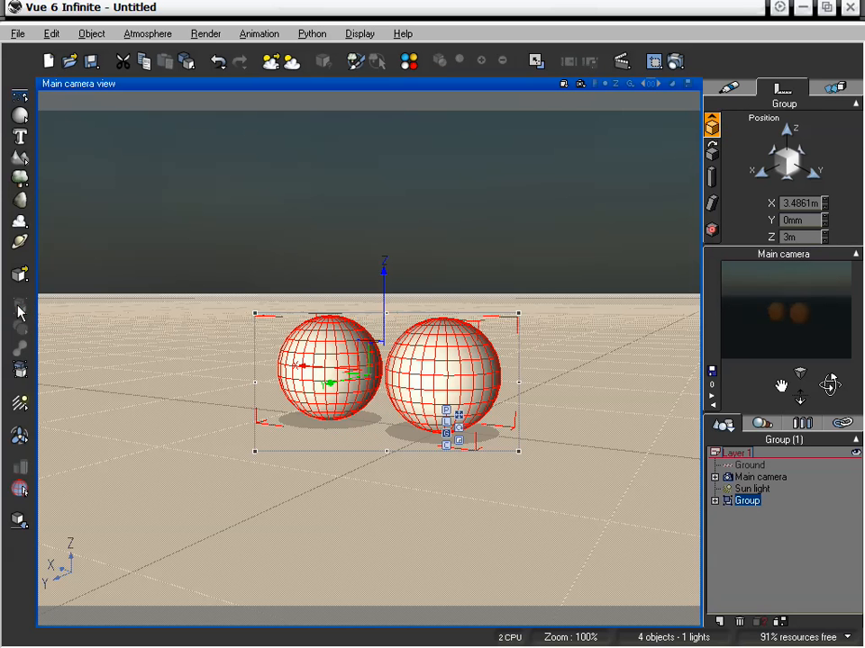
Step: Raise the sphere group above the ground along the Z axis to about 7.07 m
{"action": "left_click_drag", "start_coordinate": [383, 270], "coordinate": [386, 216]}
{"action": "left_click_drag", "start_coordinate": [833, 386], "coordinate": [800, 395]}
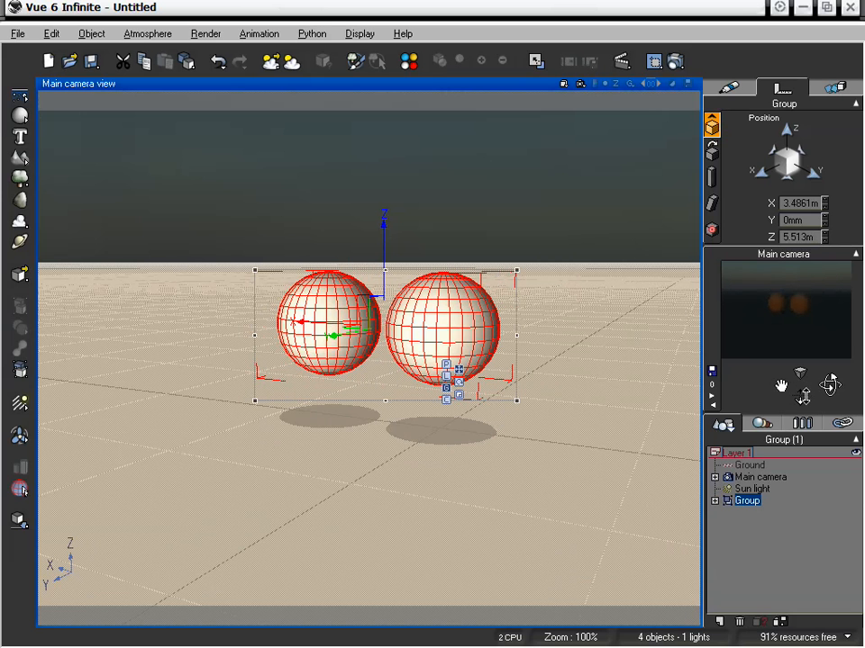
{"action": "left_click_drag", "start_coordinate": [800, 397], "coordinate": [799, 394]}
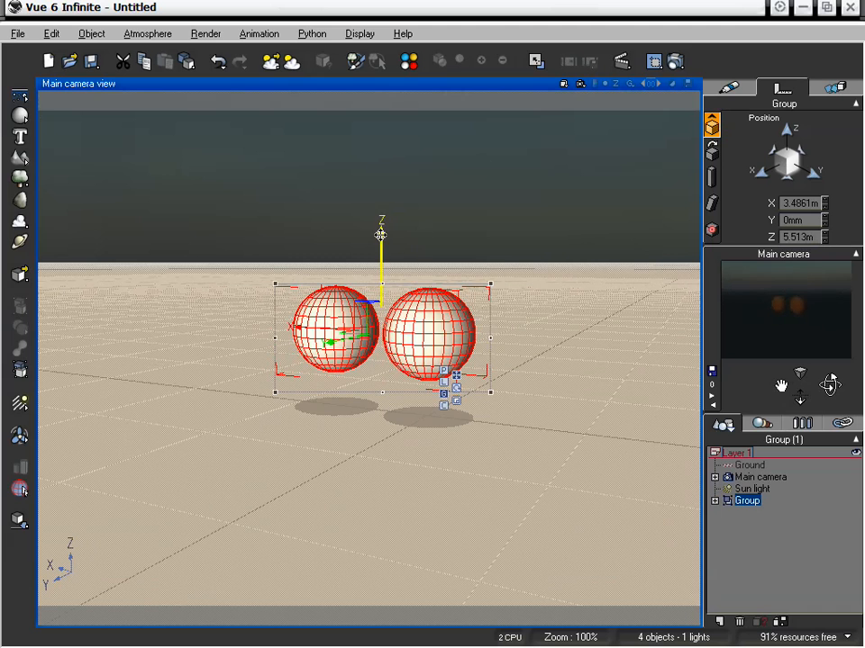
{"action": "left_click_drag", "start_coordinate": [379, 232], "coordinate": [431, 218]}
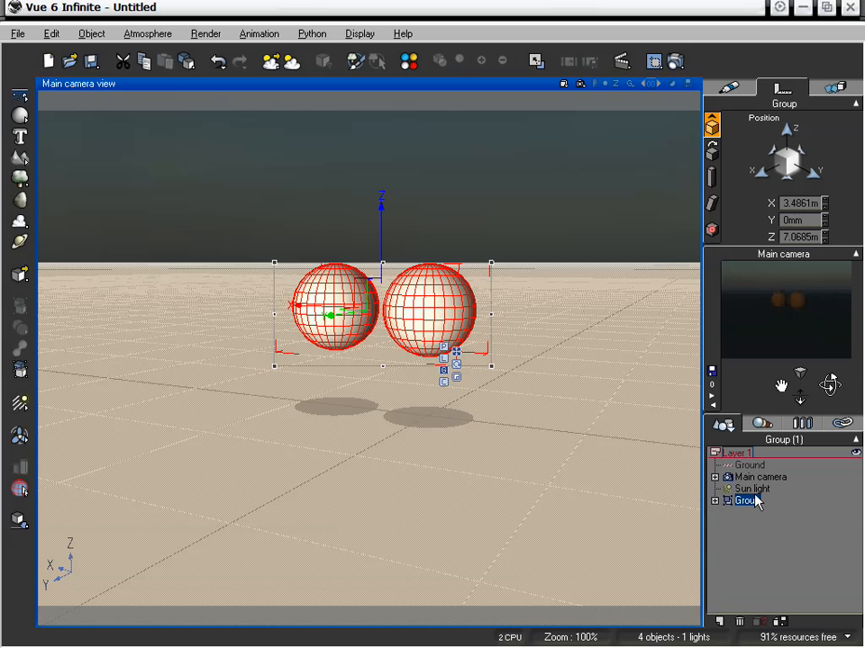
Step: Ungroup the two spheres and select each one individually, ending with the first sphere
{"action": "left_click", "coordinate": [20, 370]}
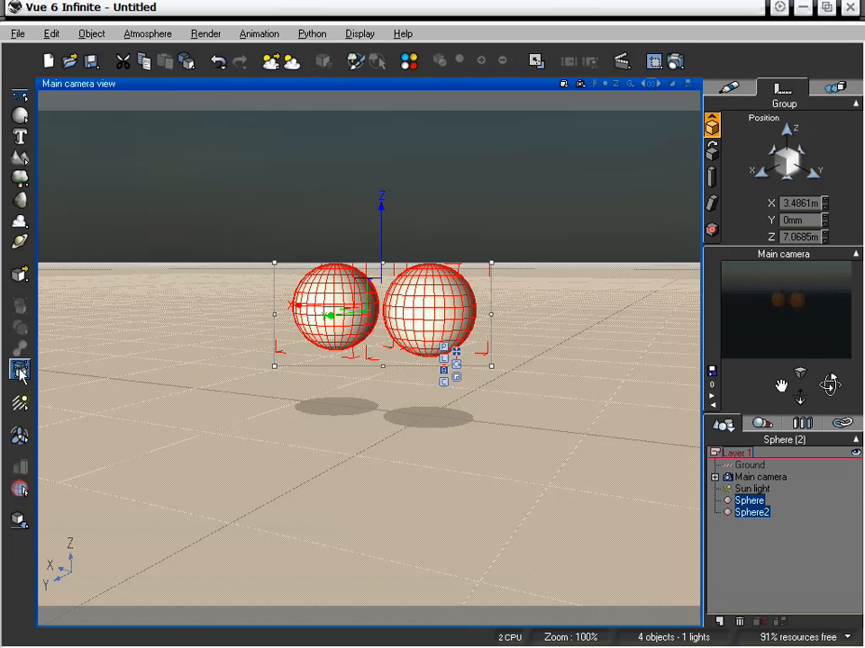
{"action": "left_click", "coordinate": [754, 513]}
{"action": "left_click", "coordinate": [753, 503]}
{"action": "left_click", "coordinate": [751, 513]}
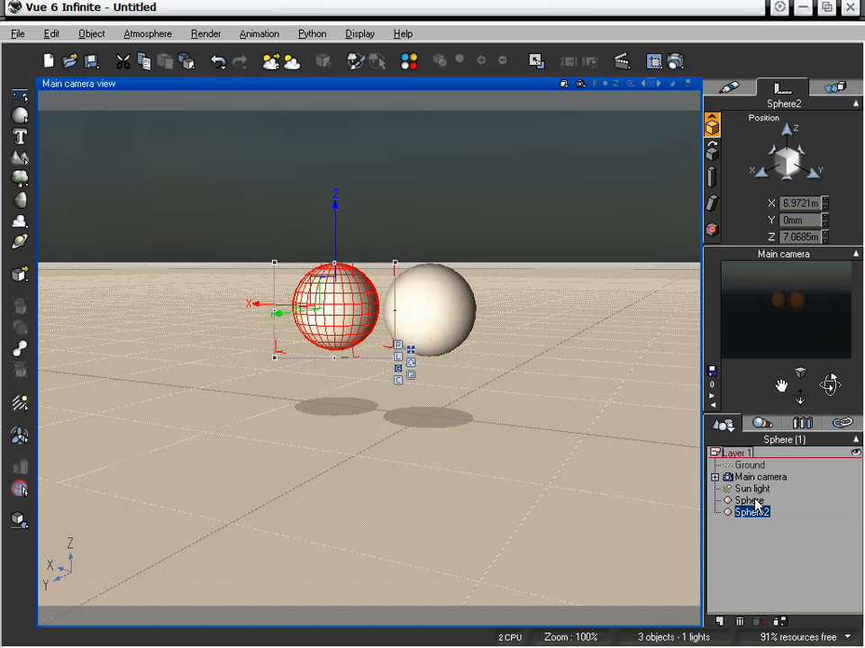
{"action": "left_click", "coordinate": [751, 500]}
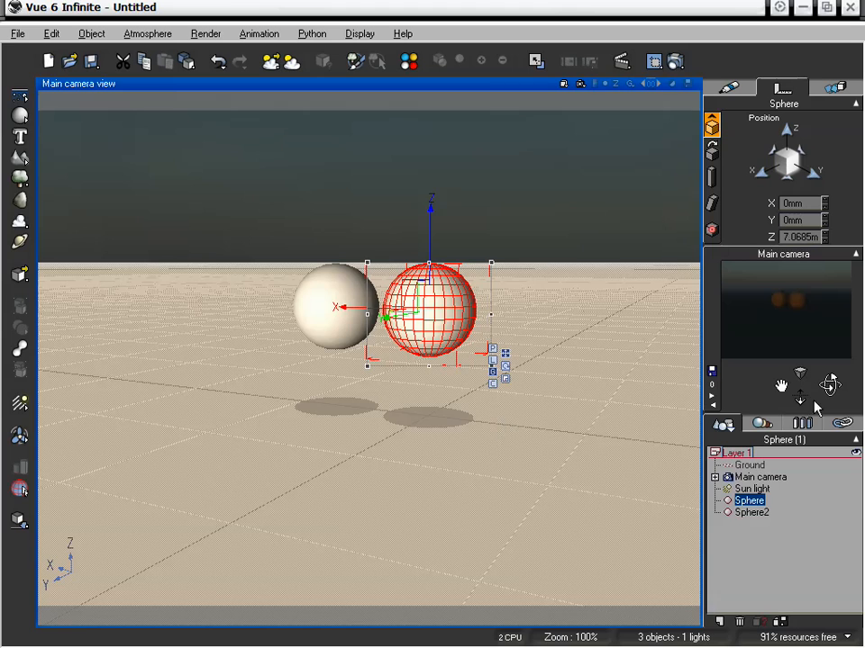
Step: Move the first sphere along the X axis to about 4.44 m so that it overlaps Sphere2
{"action": "left_click_drag", "start_coordinate": [815, 404], "coordinate": [780, 401]}
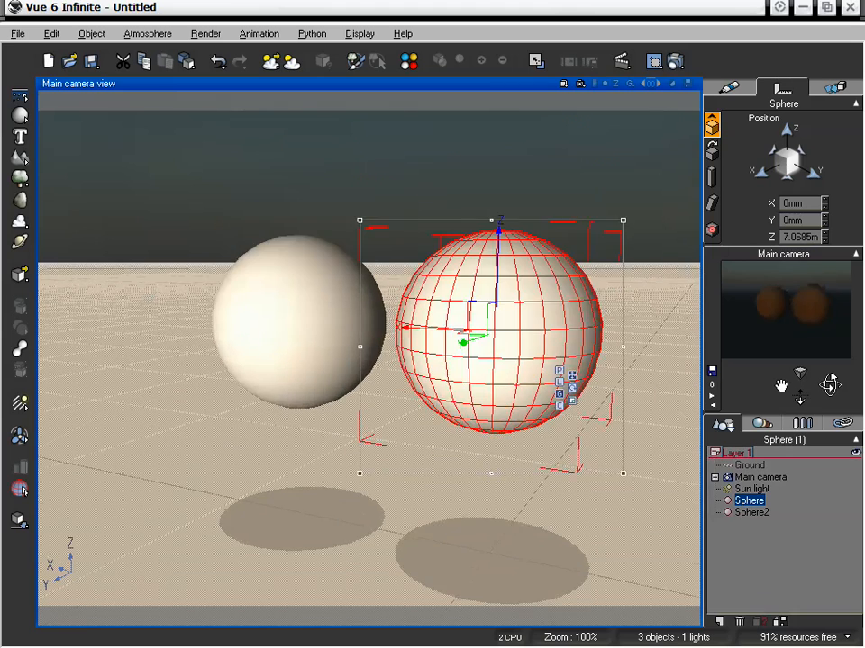
{"action": "mouse_move", "coordinate": [829, 383]}
{"action": "left_mouse_down"}
{"action": "mouse_move", "coordinate": [836, 388]}
{"action": "mouse_move", "coordinate": [829, 380]}
{"action": "left_mouse_up"}
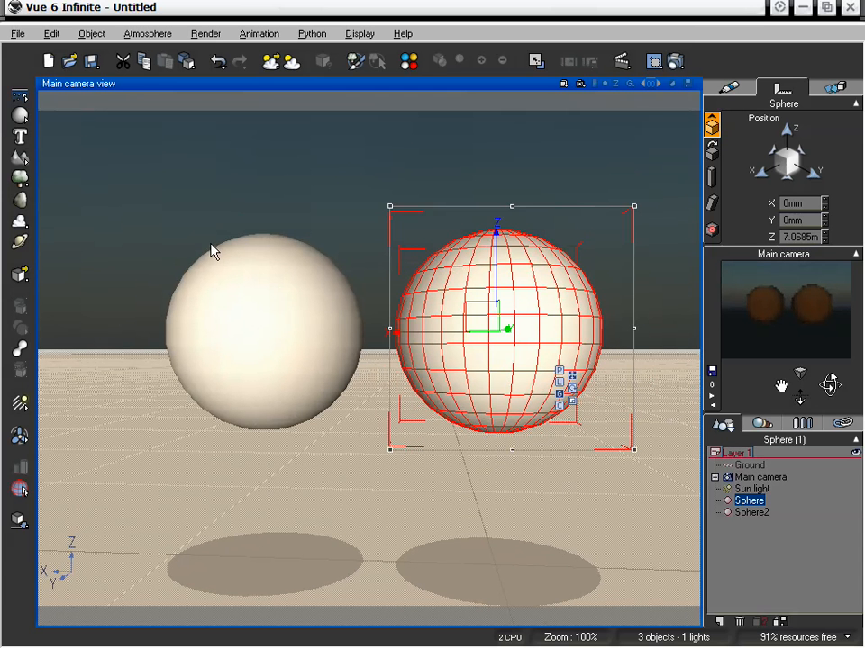
{"action": "left_click", "coordinate": [293, 295]}
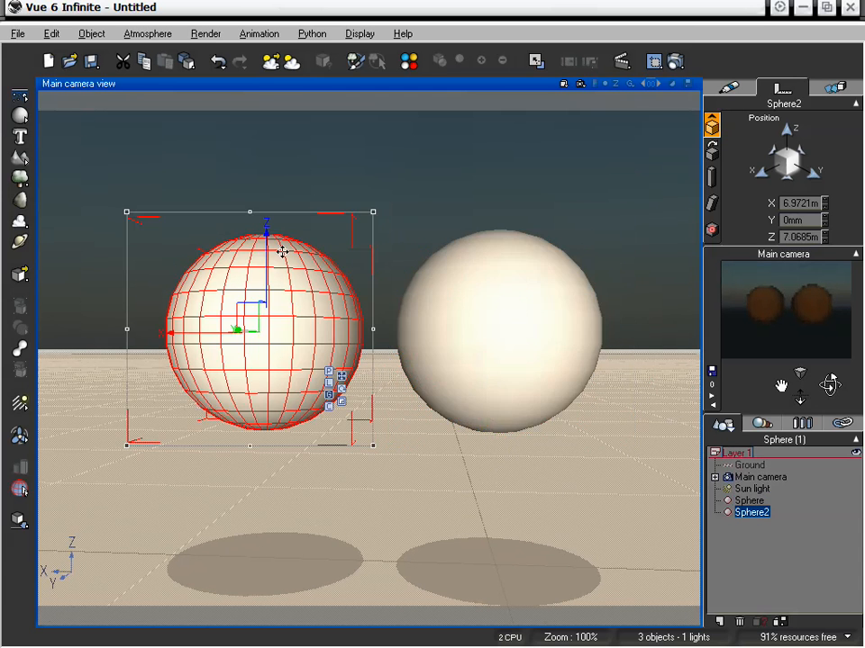
{"action": "left_click", "coordinate": [403, 353]}
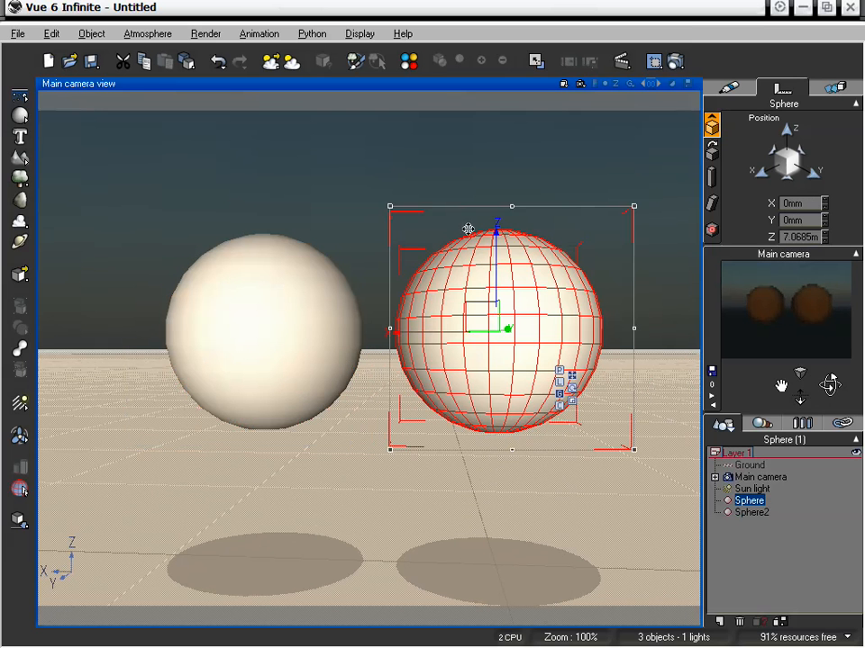
{"action": "left_click_drag", "start_coordinate": [394, 337], "coordinate": [275, 338]}
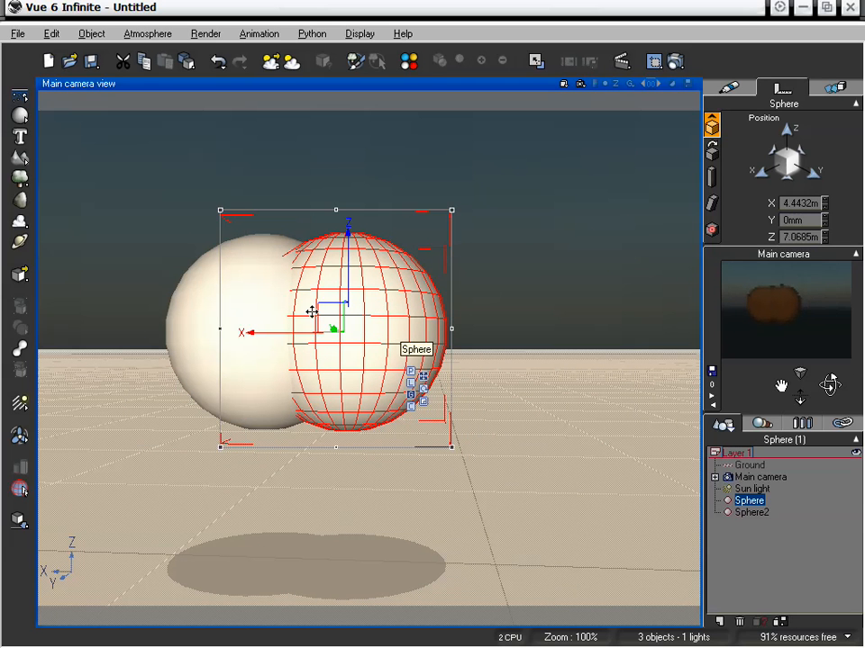
Step: Subtract the first sphere from Sphere2 with a Boolean Difference, then deselect the result
{"action": "left_click", "coordinate": [193, 299]}
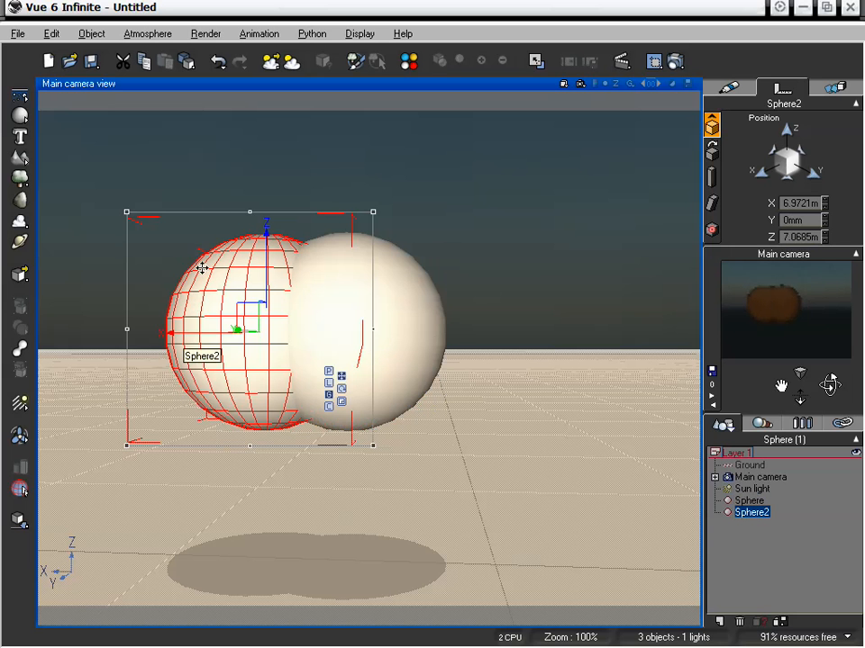
{"action": "left_click", "coordinate": [433, 329], "text": "shift"}
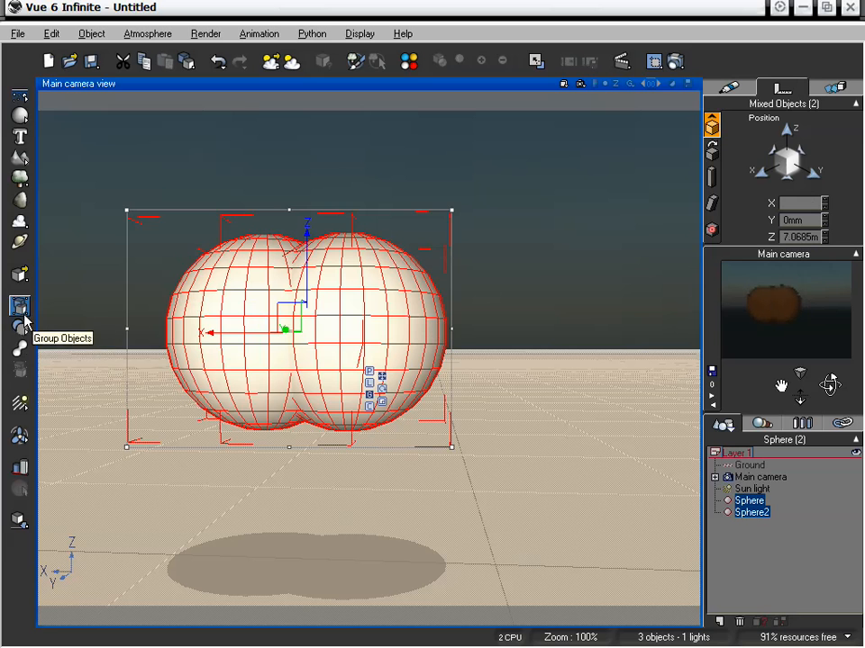
{"action": "left_click", "coordinate": [21, 331]}
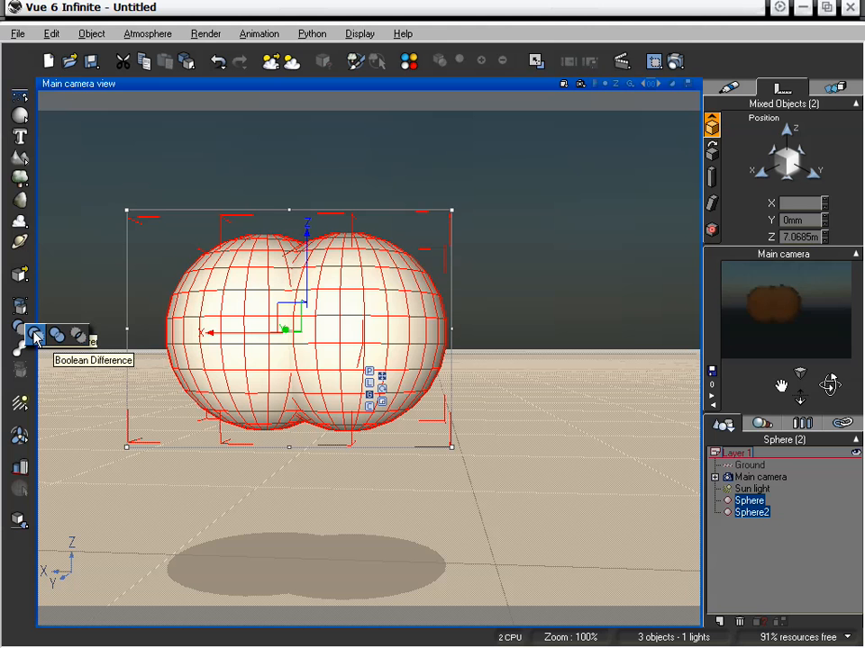
{"action": "left_click", "coordinate": [36, 336]}
{"action": "left_click", "coordinate": [796, 551]}
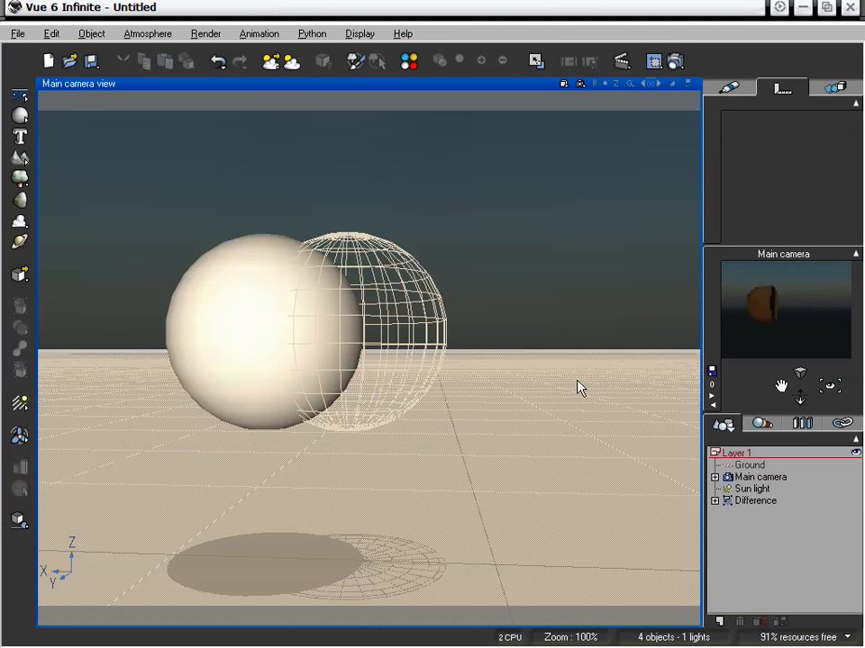
Step: Inside the Difference object, move the subtracted sphere along the X axis to about 2.83 m for a shallower cut
{"action": "right_click_drag", "start_coordinate": [360, 225], "coordinate": [417, 191]}
{"action": "left_click_drag", "start_coordinate": [782, 385], "coordinate": [800, 356]}
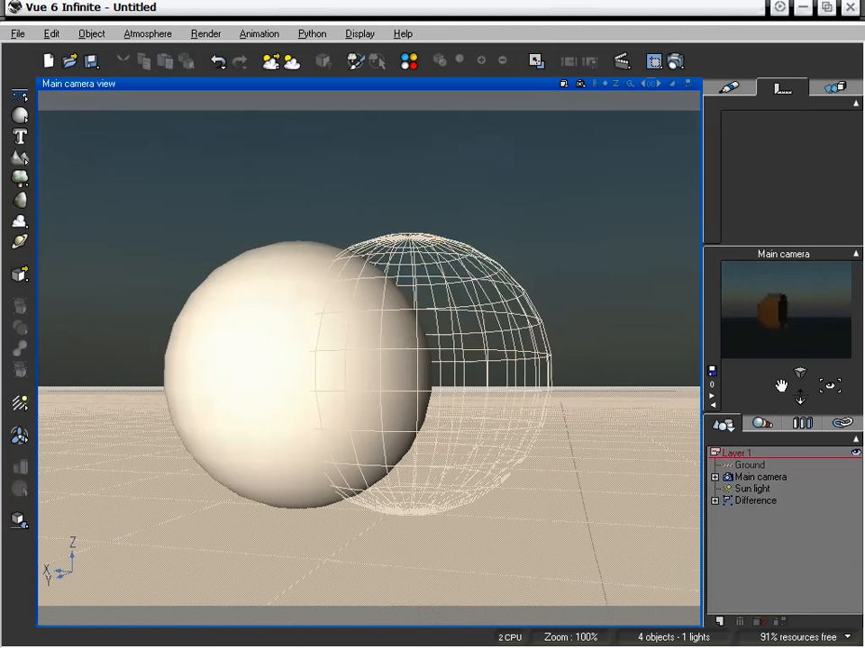
{"action": "right_click_drag", "start_coordinate": [300, 297], "coordinate": [300, 280], "text": "ctrl"}
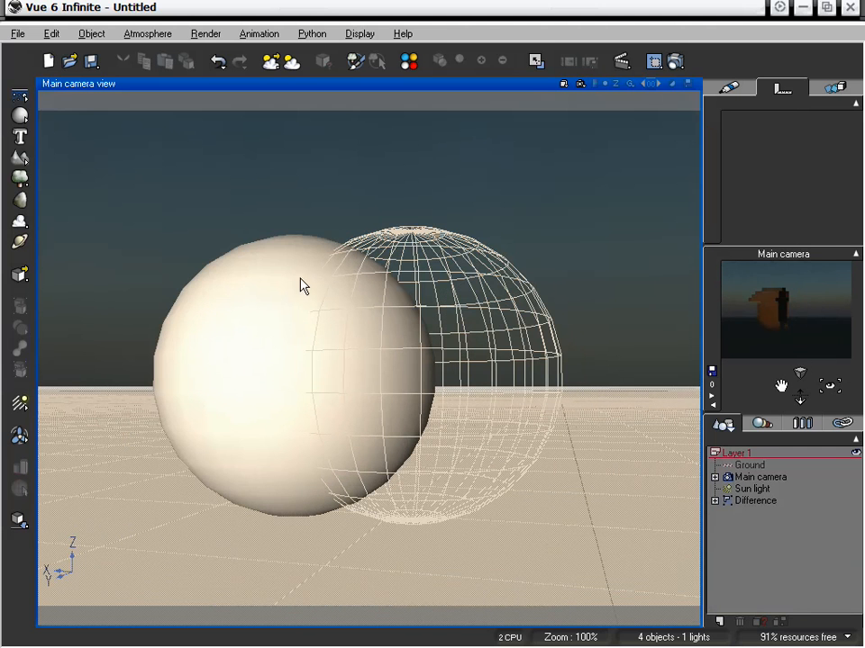
{"action": "left_click", "coordinate": [714, 500]}
{"action": "left_click", "coordinate": [761, 524]}
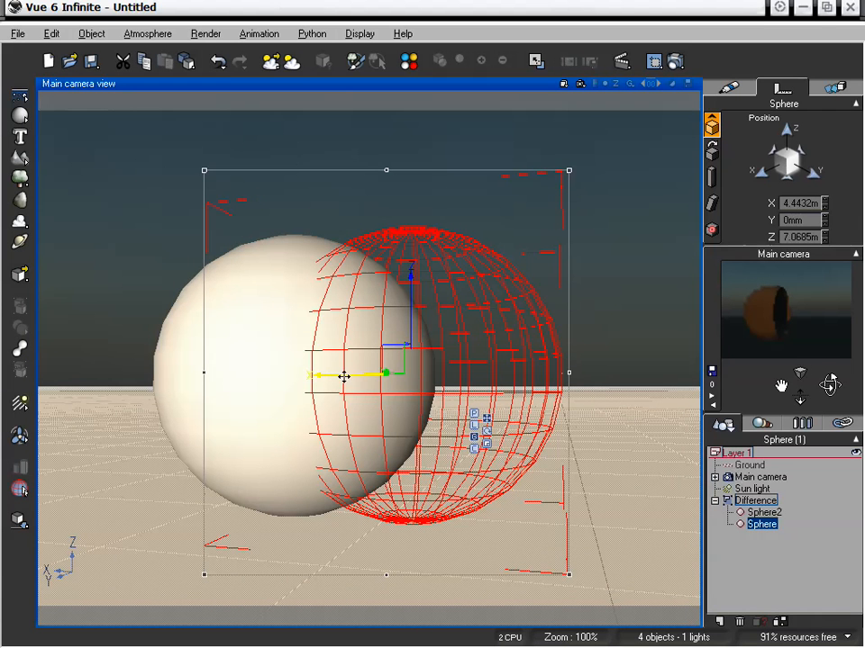
{"action": "left_click_drag", "start_coordinate": [328, 376], "coordinate": [408, 382]}
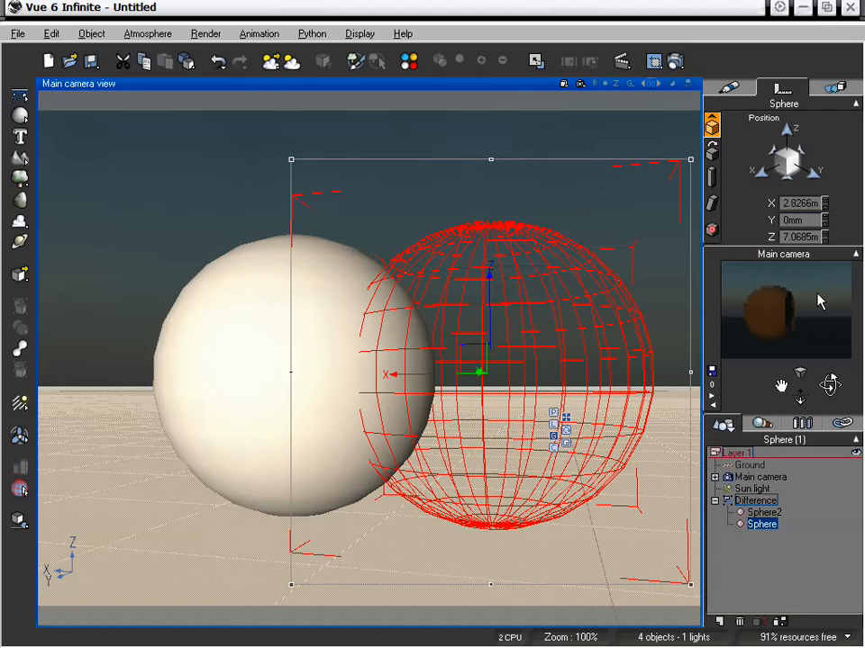
Step: Render the scene to screen at Final quality, Standard PC (4:3) aspect ratio and 640x480, then close the rendered image
{"action": "left_click", "coordinate": [676, 62]}
{"action": "left_click", "coordinate": [180, 190]}
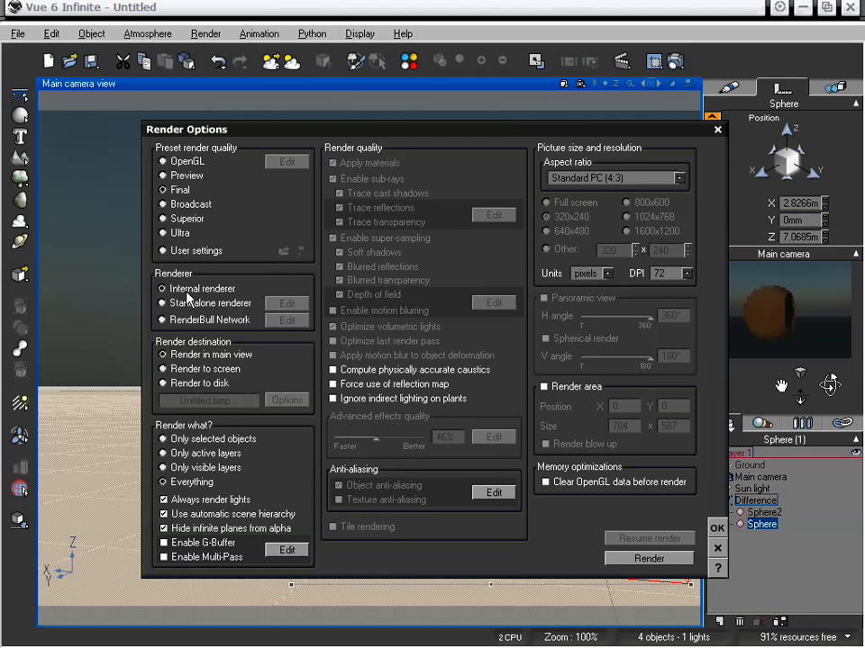
{"action": "left_click", "coordinate": [184, 369]}
{"action": "left_click", "coordinate": [587, 182]}
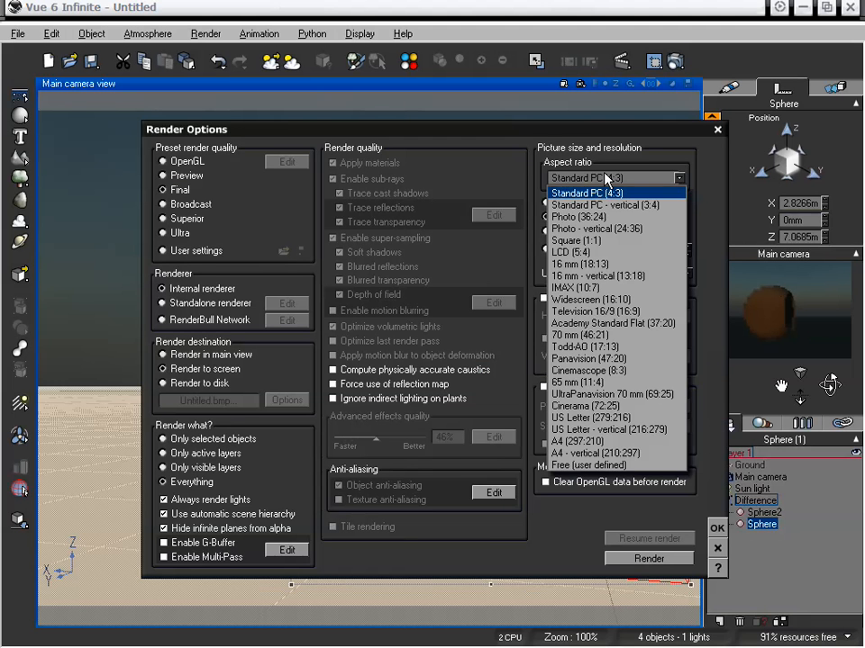
{"action": "left_click", "coordinate": [598, 192]}
{"action": "left_click", "coordinate": [565, 232]}
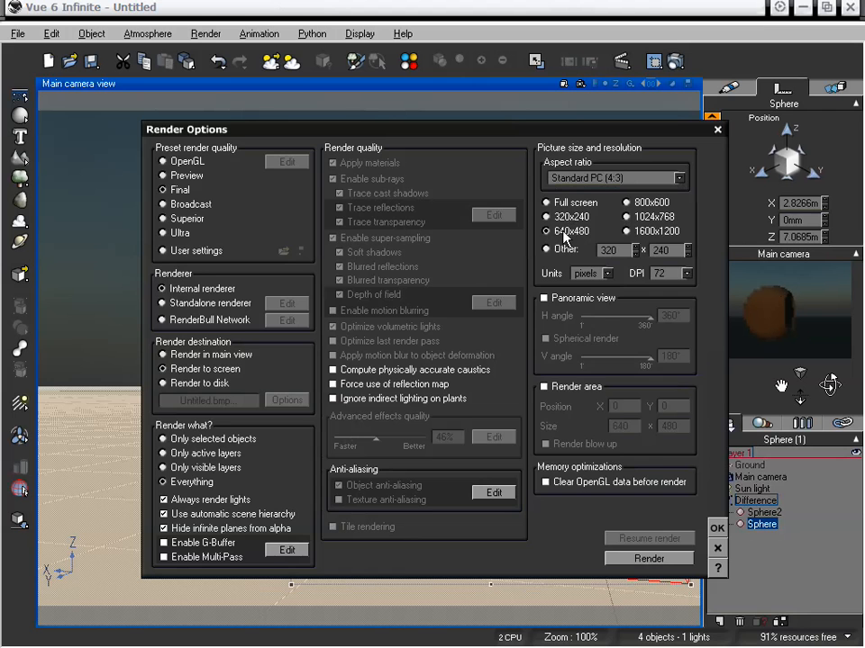
{"action": "left_click", "coordinate": [655, 558]}
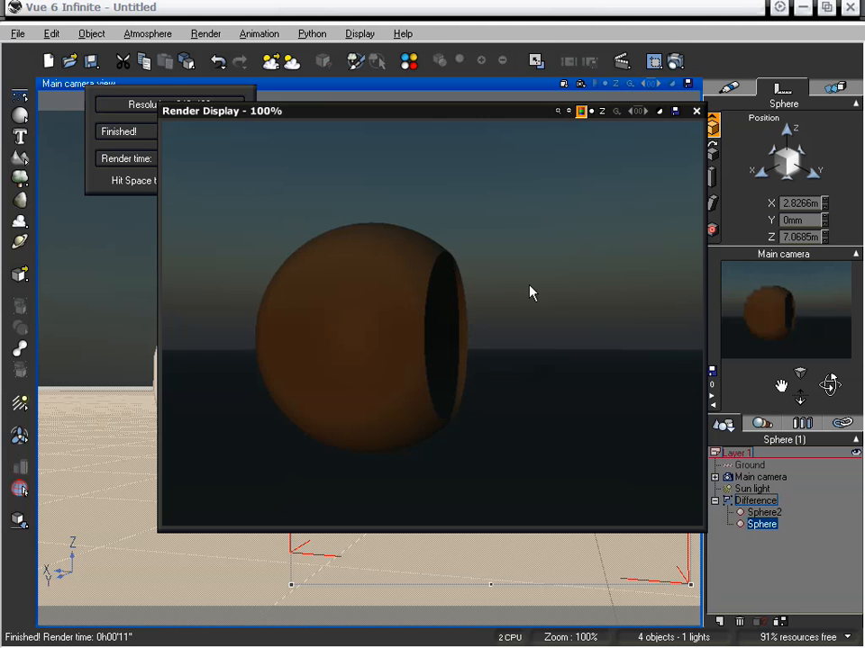
{"action": "left_click", "coordinate": [695, 111]}
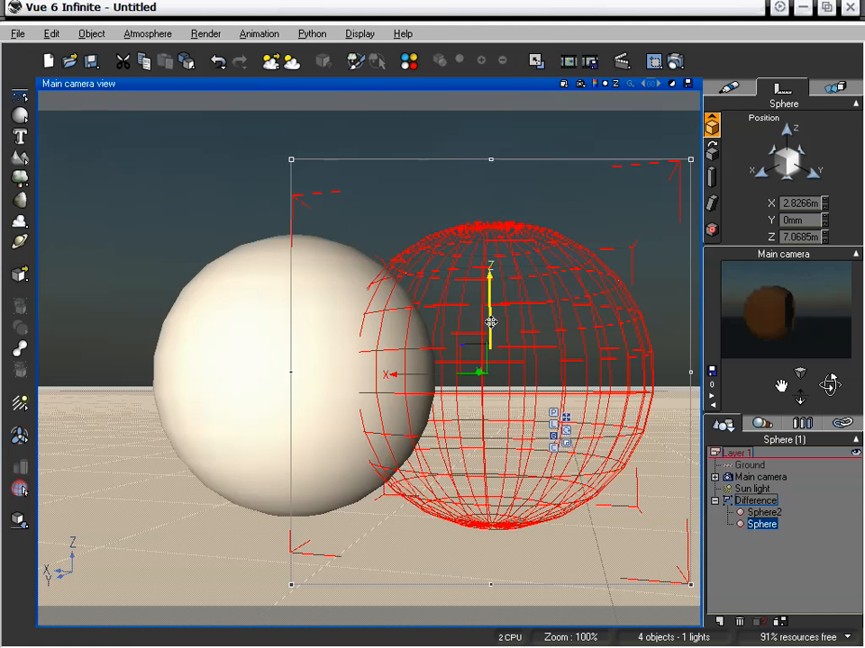
Step: Ungroup the Difference object into its two separate spheres and clear the selection
{"action": "left_click", "coordinate": [747, 503]}
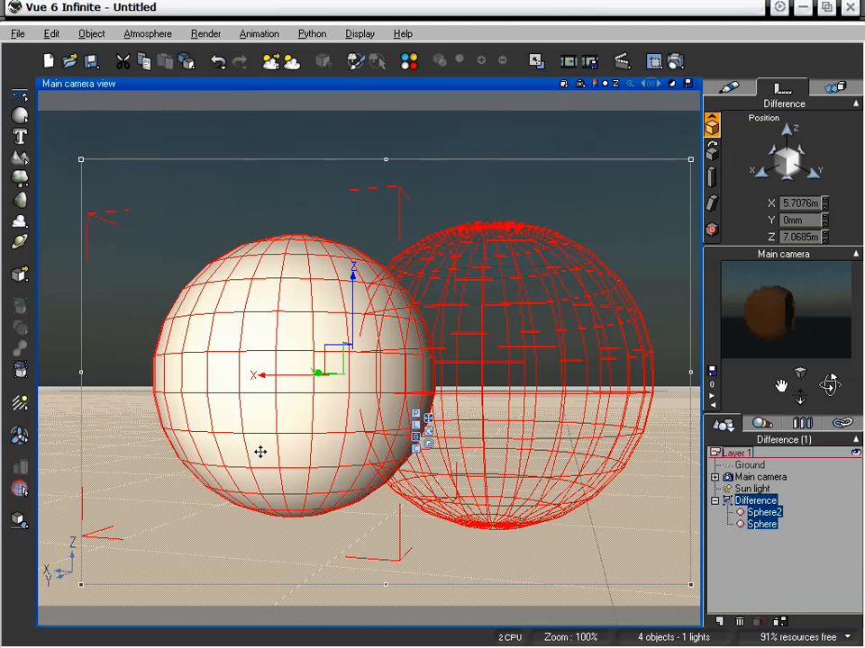
{"action": "left_click", "coordinate": [20, 368]}
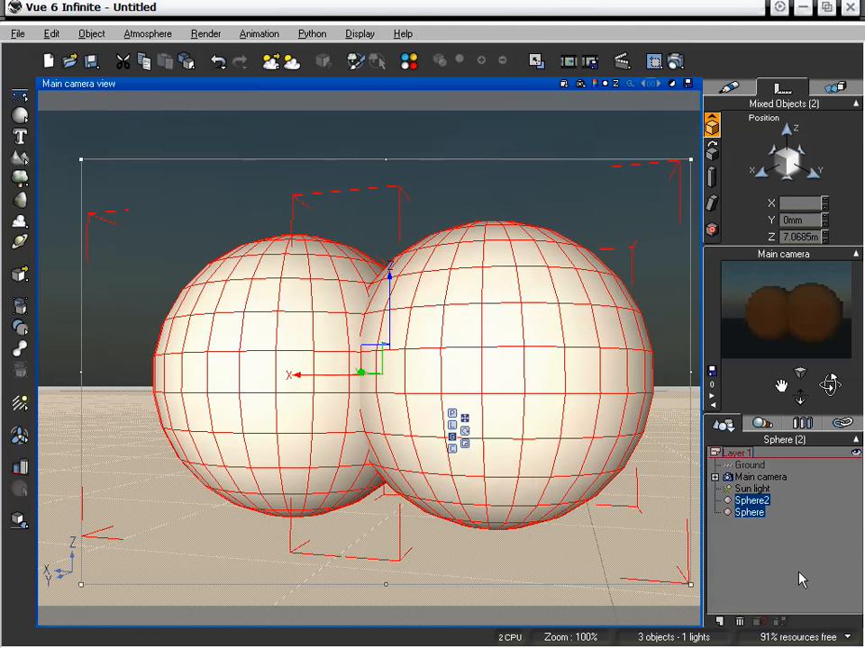
{"action": "left_click", "coordinate": [756, 533]}
Step: Select Sphere2 and Sphere together and combine them with a Boolean Union
{"action": "mouse_move", "coordinate": [417, 375]}
{"action": "right_mouse_down"}
{"action": "mouse_move", "coordinate": [446, 362]}
{"action": "mouse_move", "coordinate": [426, 388]}
{"action": "mouse_move", "coordinate": [426, 379]}
{"action": "right_mouse_up"}
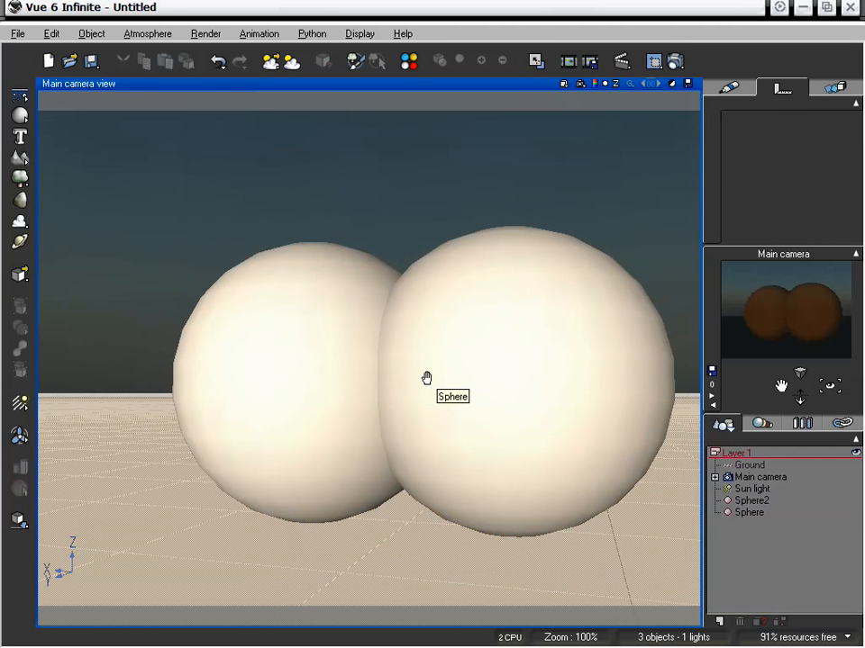
{"action": "left_click", "coordinate": [750, 501]}
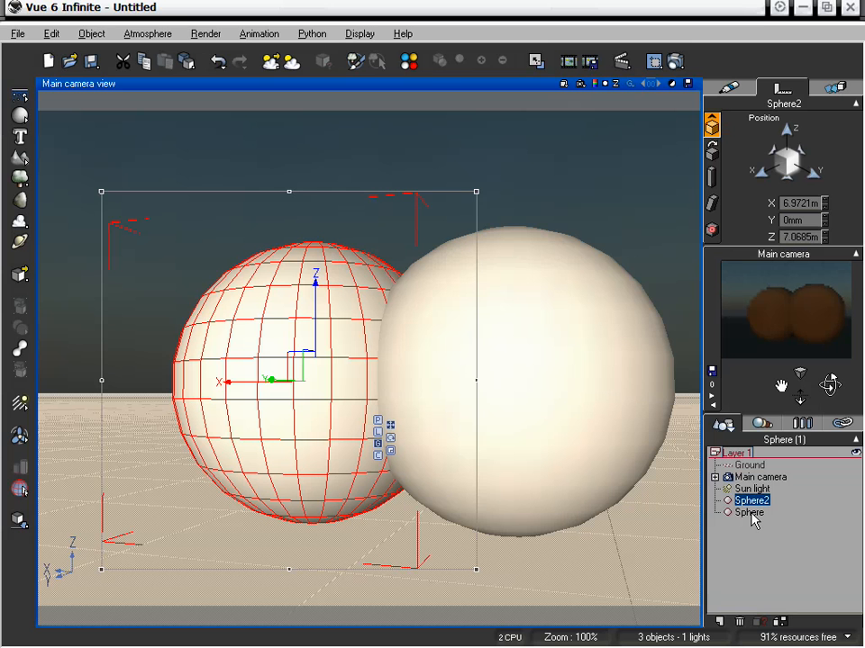
{"action": "left_click", "coordinate": [748, 512], "text": "ctrl"}
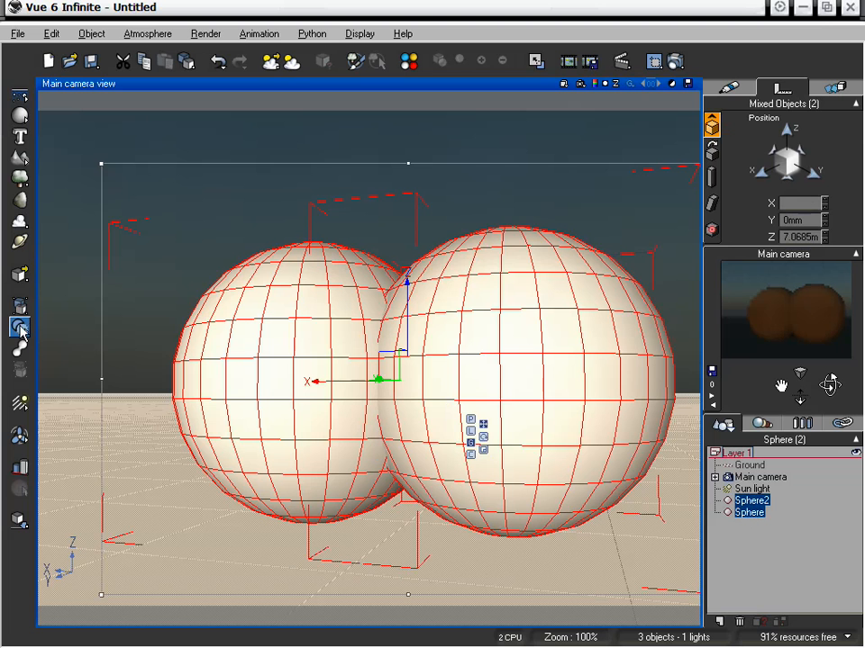
{"action": "mouse_move", "coordinate": [22, 329]}
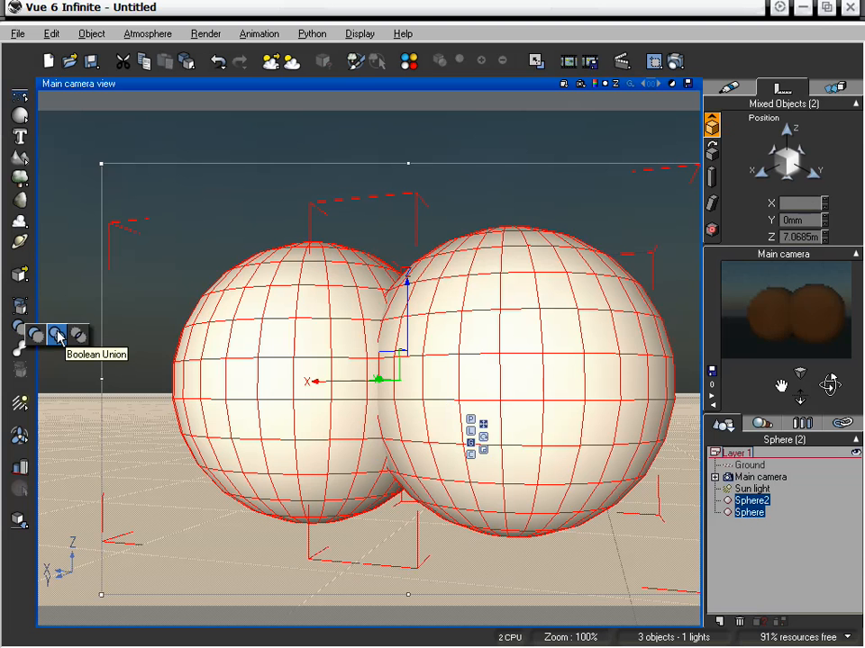
{"action": "left_click", "coordinate": [56, 335]}
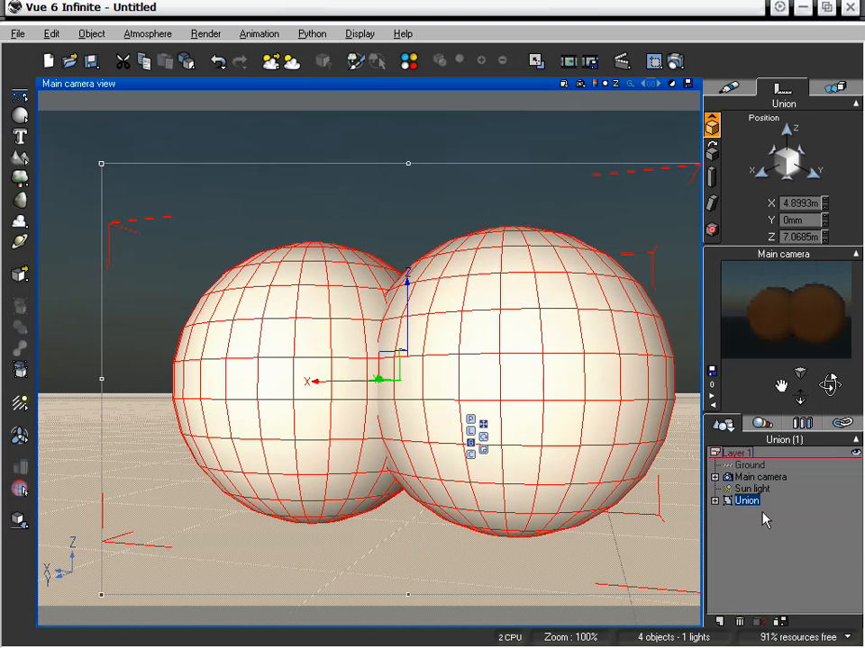
Step: Apply the Heavy glass material from the Glasses collection to the Union object
{"action": "left_click", "coordinate": [777, 535]}
{"action": "left_click_drag", "start_coordinate": [830, 386], "coordinate": [802, 385]}
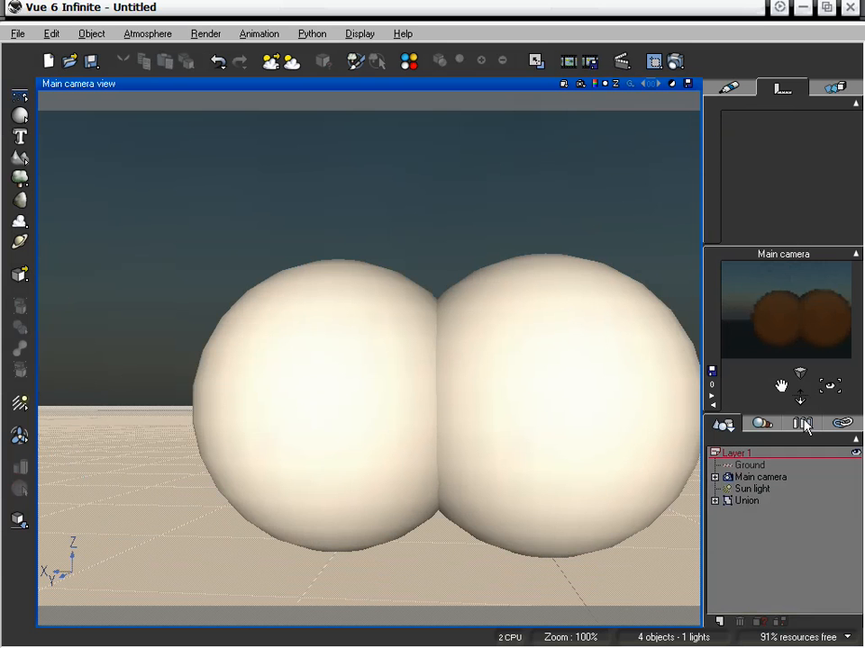
{"action": "mouse_move", "coordinate": [780, 385]}
{"action": "left_mouse_down"}
{"action": "mouse_move", "coordinate": [781, 374]}
{"action": "mouse_move", "coordinate": [781, 387]}
{"action": "left_mouse_up"}
{"action": "left_click_drag", "start_coordinate": [781, 387], "coordinate": [749, 368]}
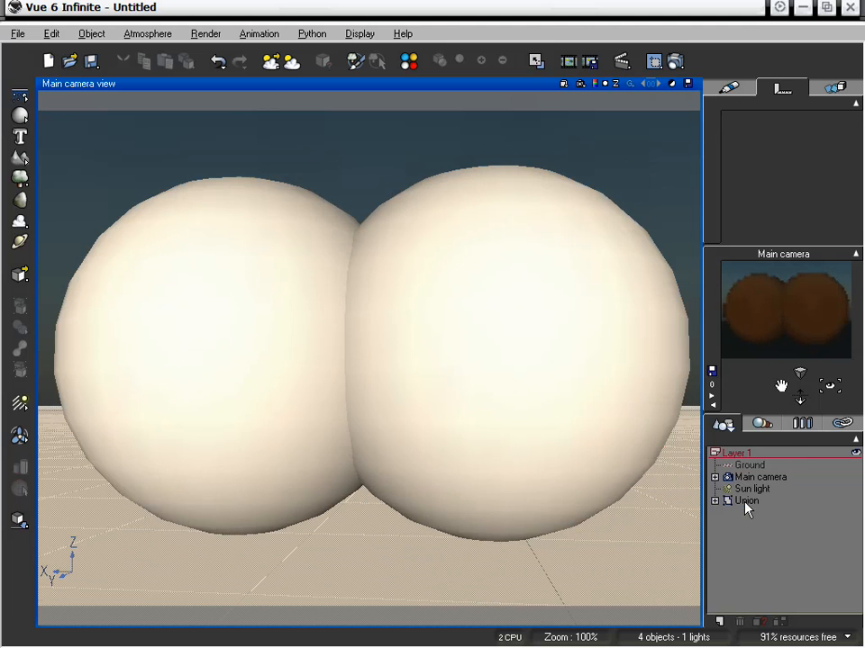
{"action": "left_click", "coordinate": [747, 502]}
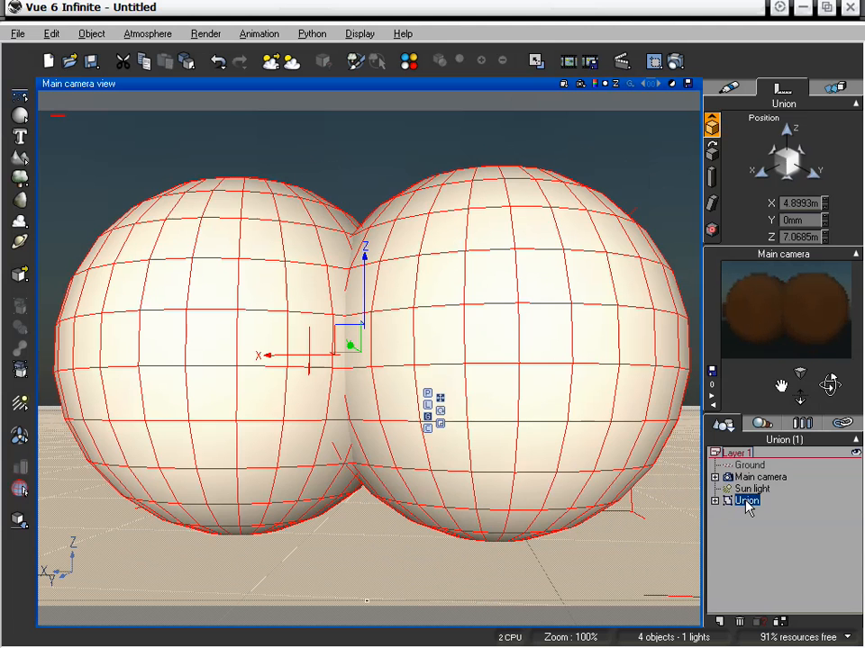
{"action": "left_click", "coordinate": [730, 87]}
{"action": "double_click", "coordinate": [767, 159]}
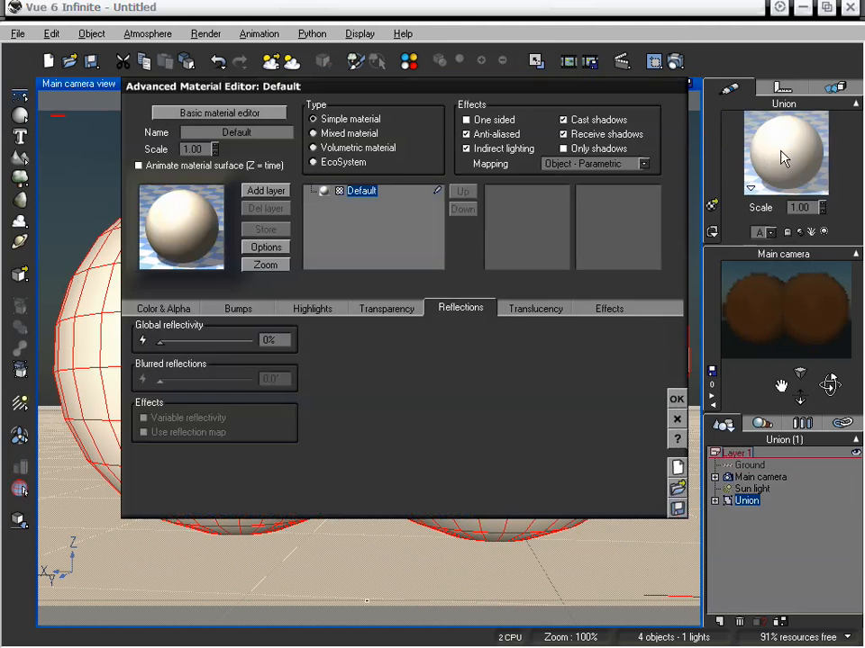
{"action": "left_click", "coordinate": [676, 415]}
{"action": "left_click", "coordinate": [712, 207]}
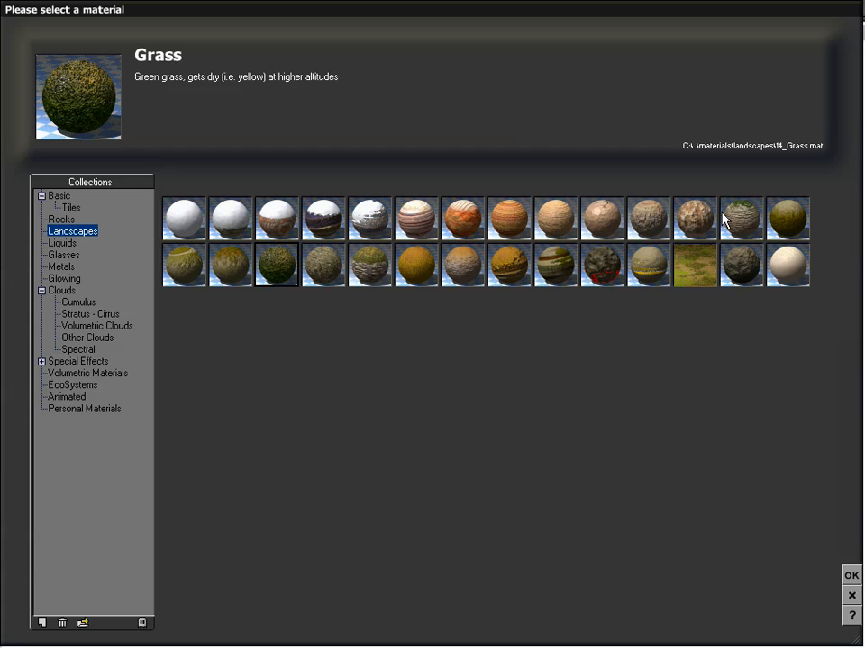
{"action": "left_click", "coordinate": [65, 243]}
{"action": "left_click", "coordinate": [63, 255]}
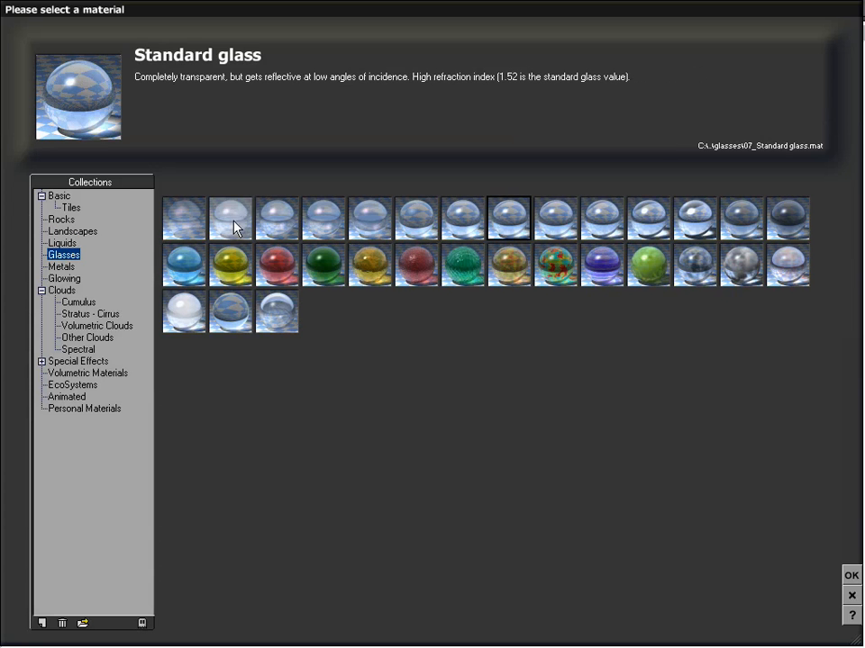
{"action": "left_click", "coordinate": [185, 227]}
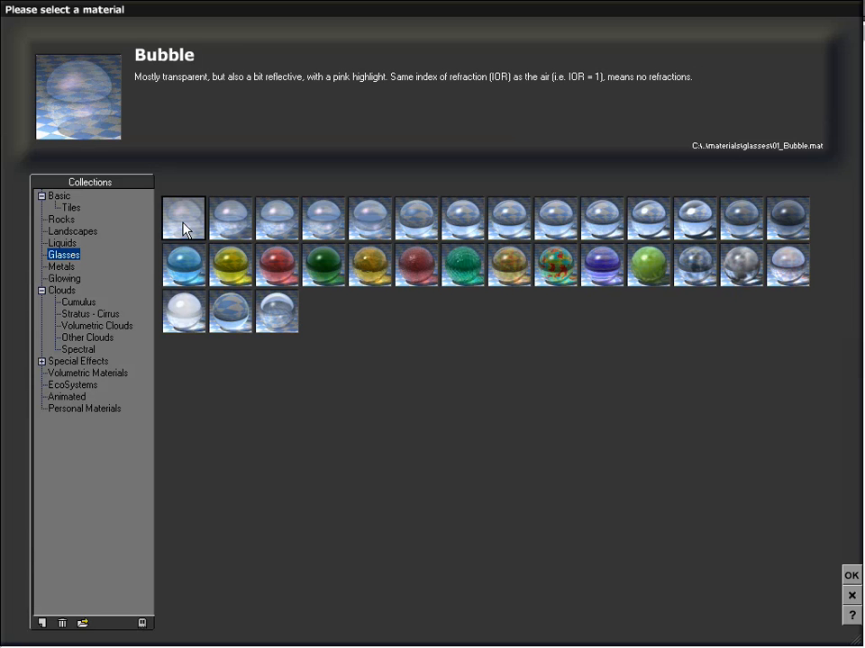
{"action": "left_click", "coordinate": [636, 216]}
{"action": "left_click", "coordinate": [597, 225]}
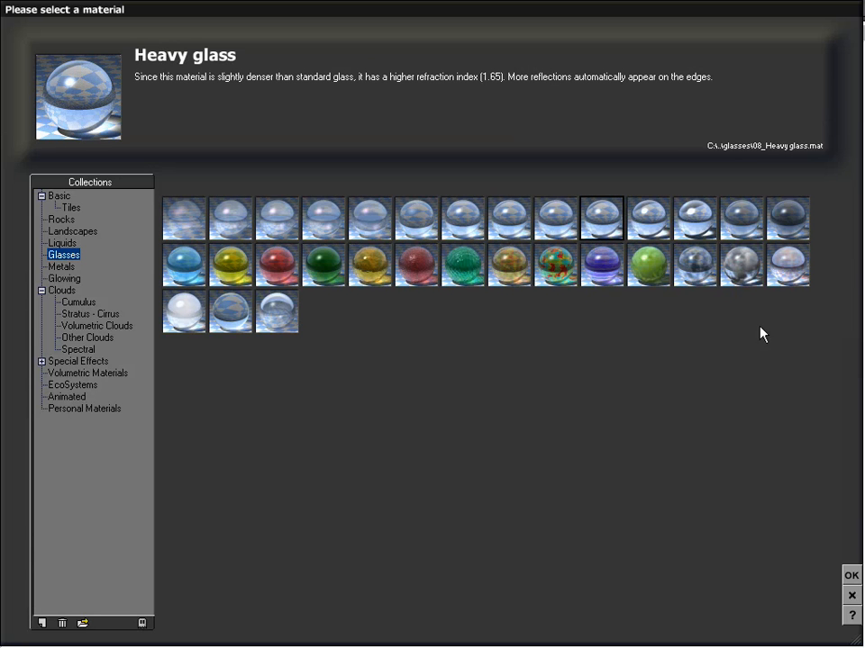
{"action": "left_click", "coordinate": [850, 576]}
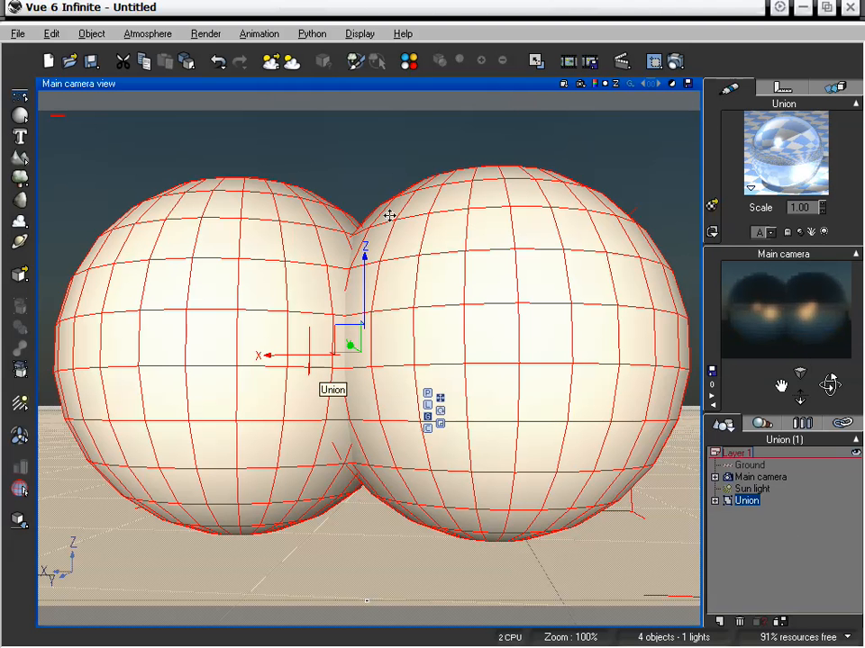
Step: Ungroup the glass Union into its two spheres and recombine them with a Boolean Union
{"action": "left_click_drag", "start_coordinate": [835, 383], "coordinate": [746, 365]}
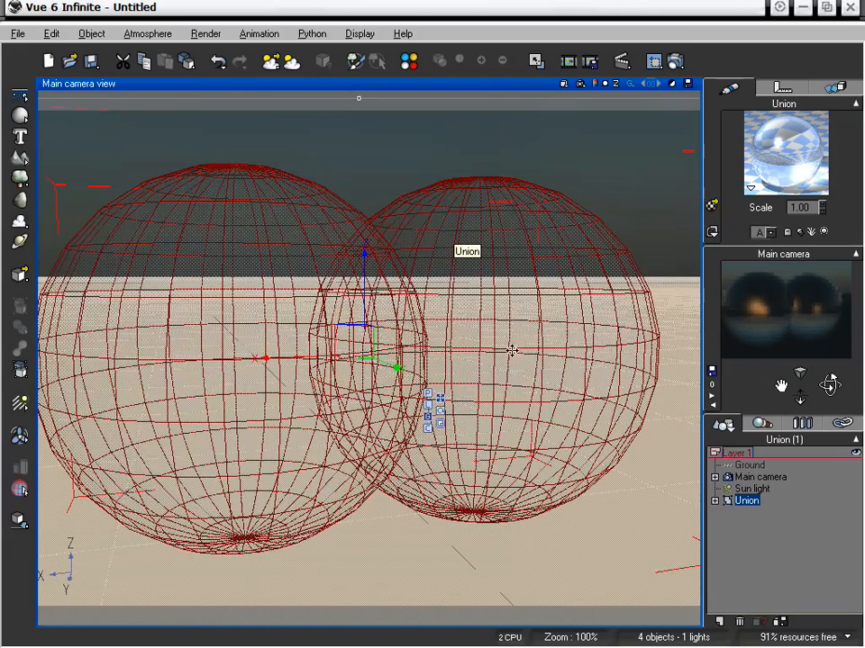
{"action": "left_click_drag", "start_coordinate": [830, 381], "coordinate": [819, 330]}
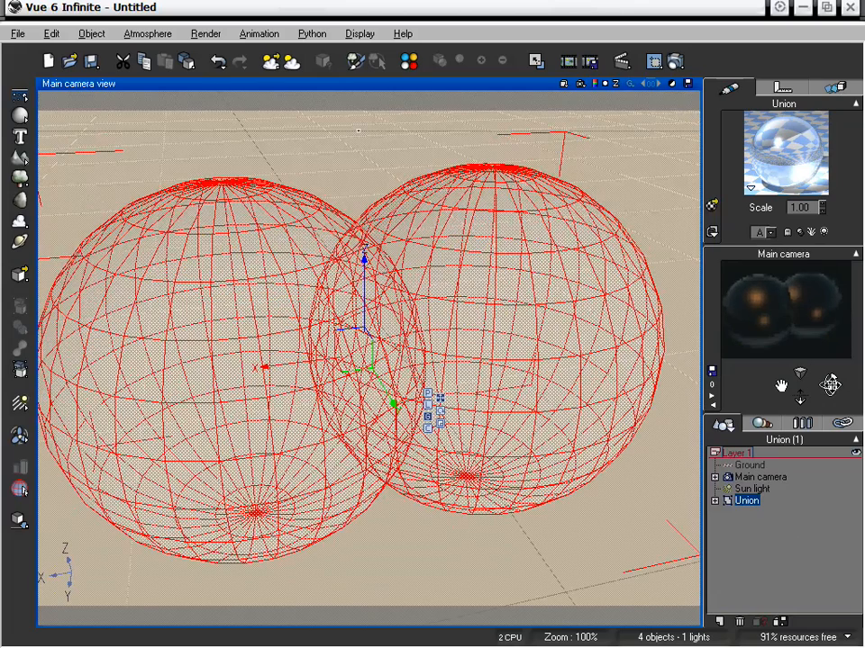
{"action": "left_click_drag", "start_coordinate": [830, 385], "coordinate": [838, 423]}
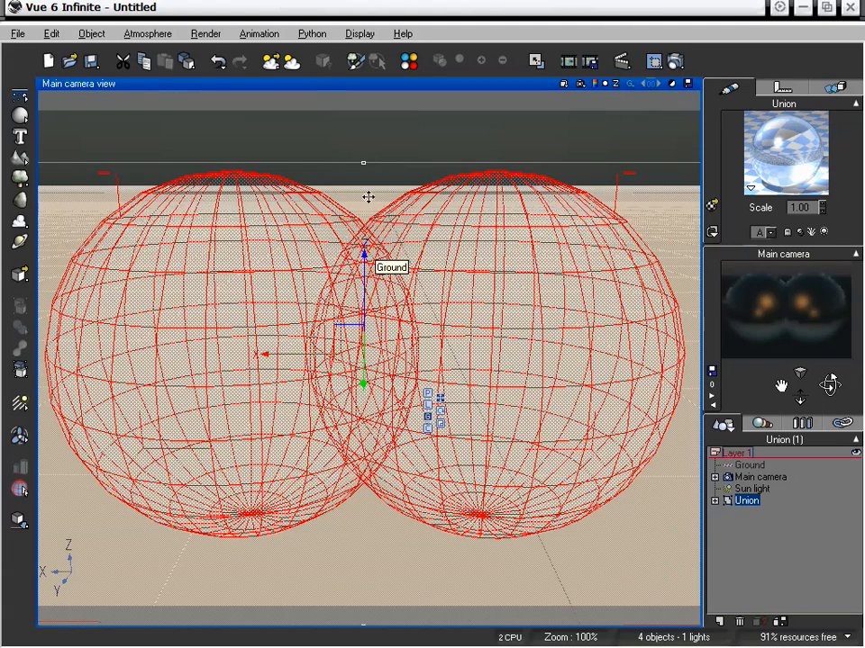
{"action": "left_click_drag", "start_coordinate": [829, 386], "coordinate": [832, 392]}
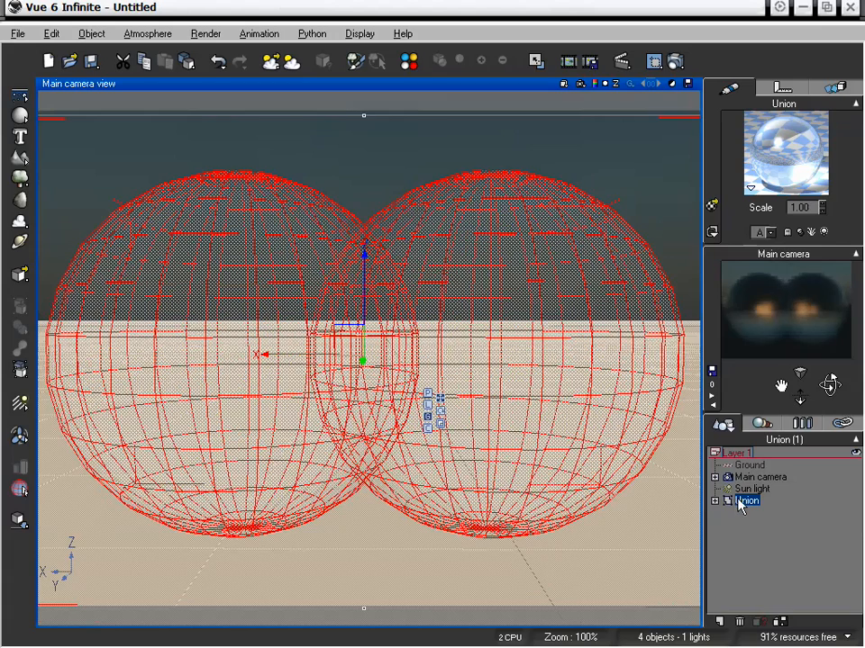
{"action": "left_click", "coordinate": [20, 369]}
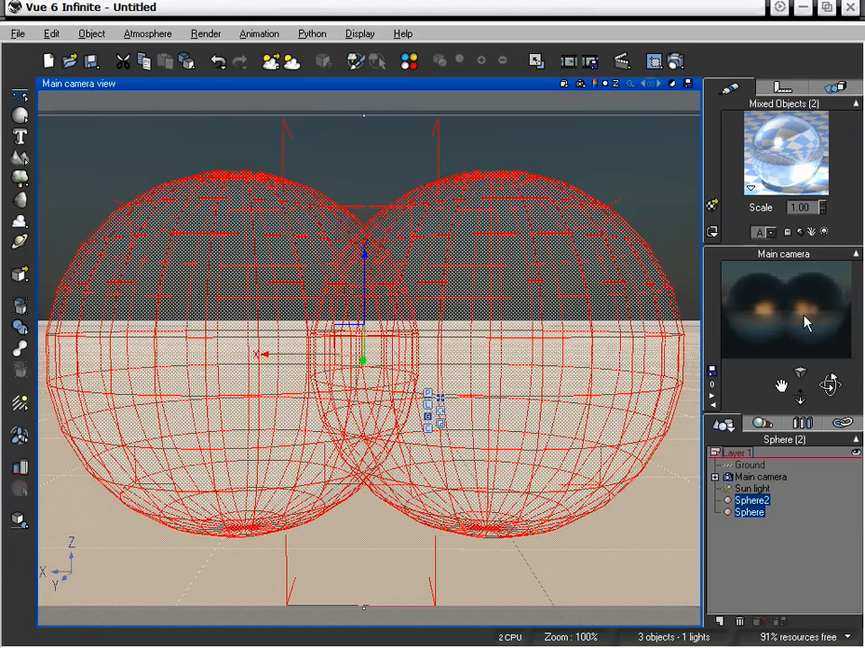
{"action": "left_click_drag", "start_coordinate": [829, 384], "coordinate": [830, 387]}
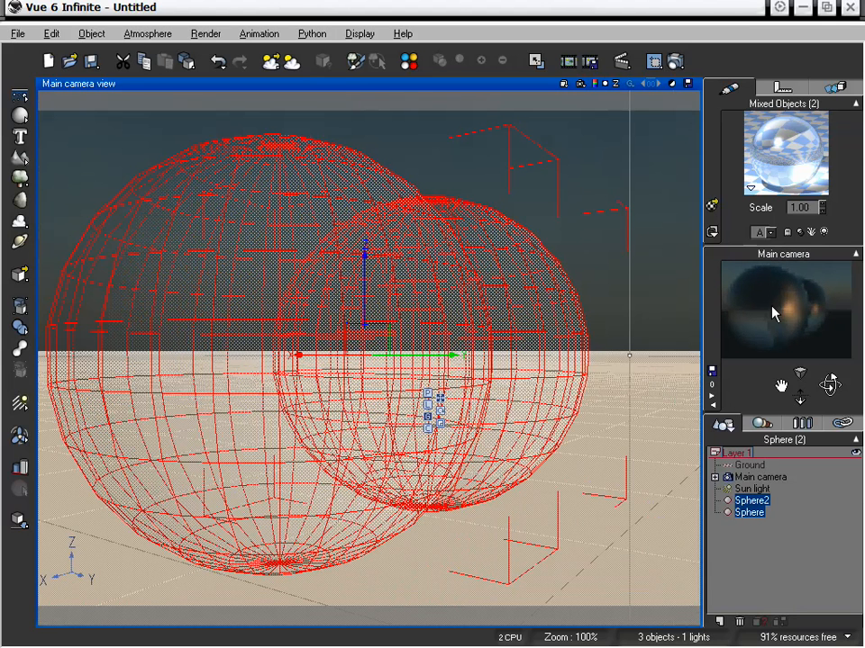
{"action": "left_click", "coordinate": [19, 326]}
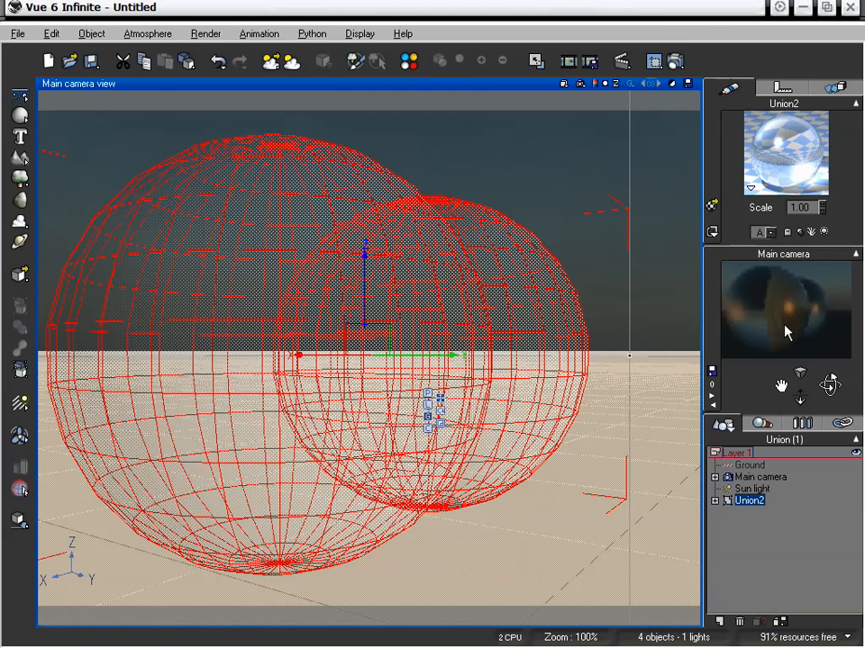
{"action": "left_click_drag", "start_coordinate": [829, 384], "coordinate": [830, 384]}
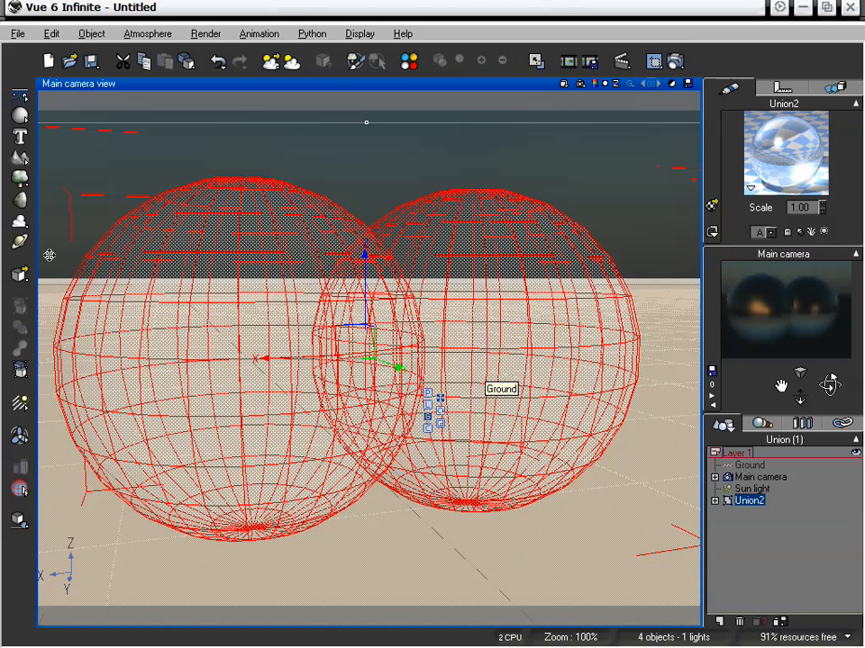
Step: Ungroup the glass spheres and combine them with a Boolean Intersection
{"action": "left_click", "coordinate": [20, 370]}
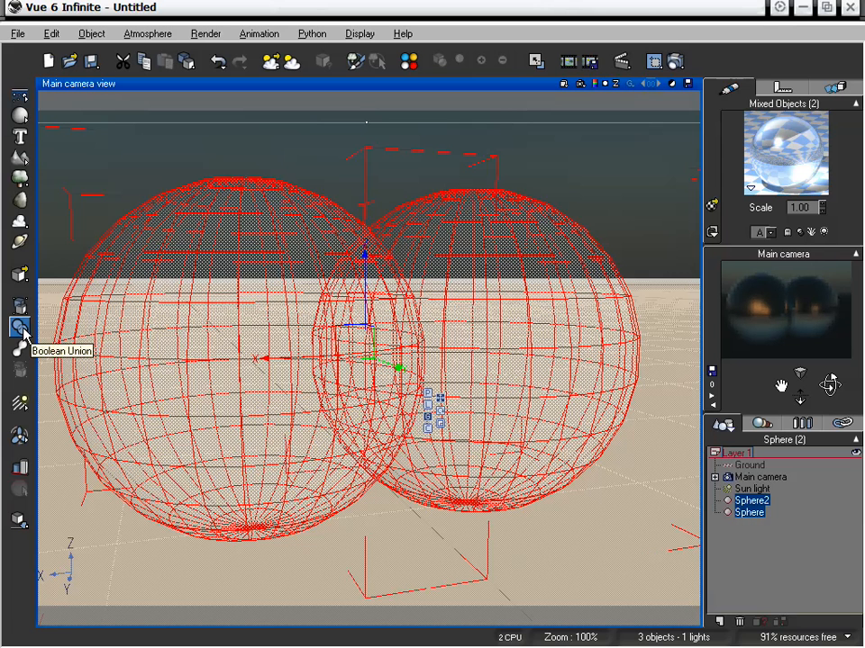
{"action": "left_click", "coordinate": [24, 333]}
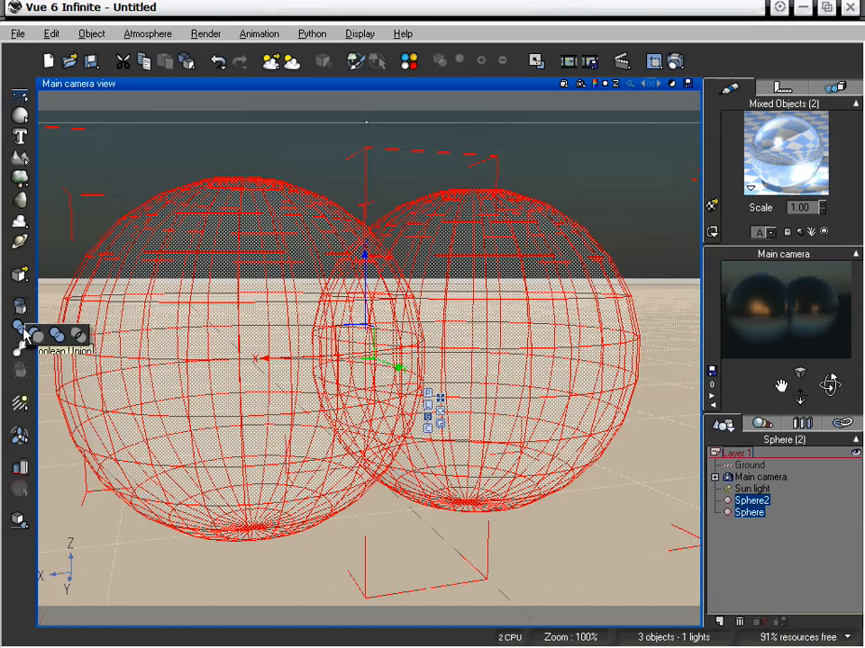
{"action": "left_click", "coordinate": [79, 337]}
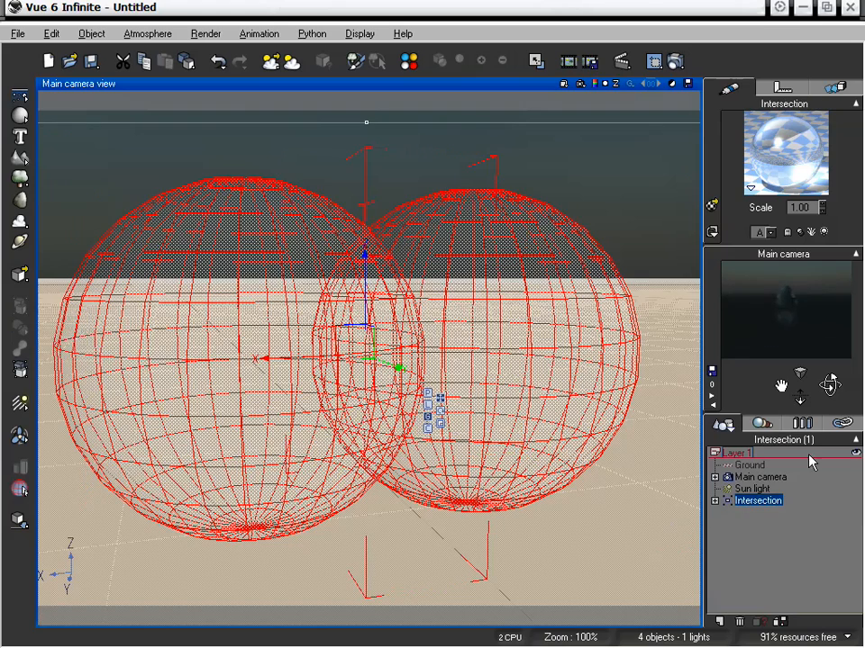
Step: Render a close view of the glass Intersection object and close the rendered image
{"action": "mouse_move", "coordinate": [830, 384]}
{"action": "left_mouse_down"}
{"action": "mouse_move", "coordinate": [832, 393]}
{"action": "mouse_move", "coordinate": [829, 386]}
{"action": "left_mouse_up"}
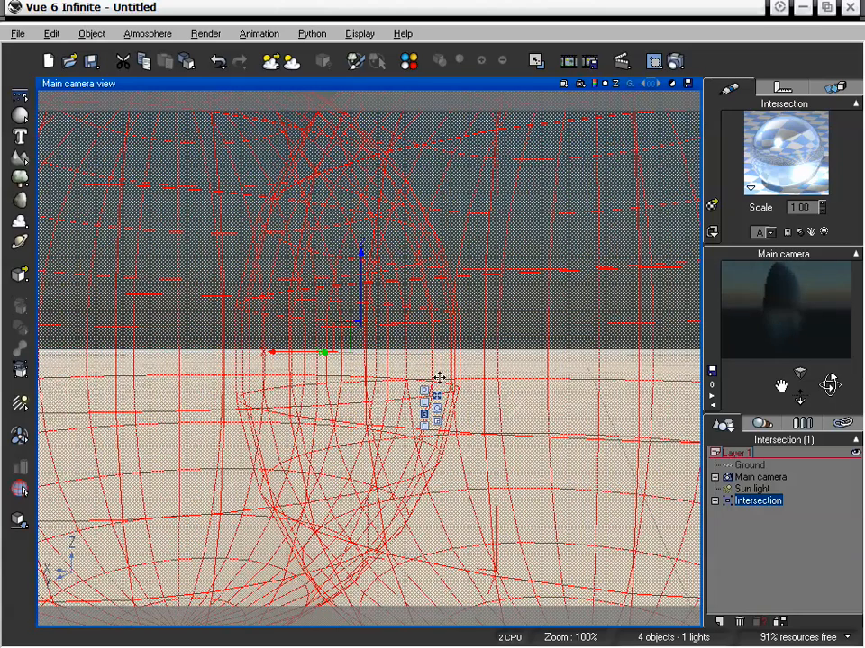
{"action": "left_click", "coordinate": [675, 61]}
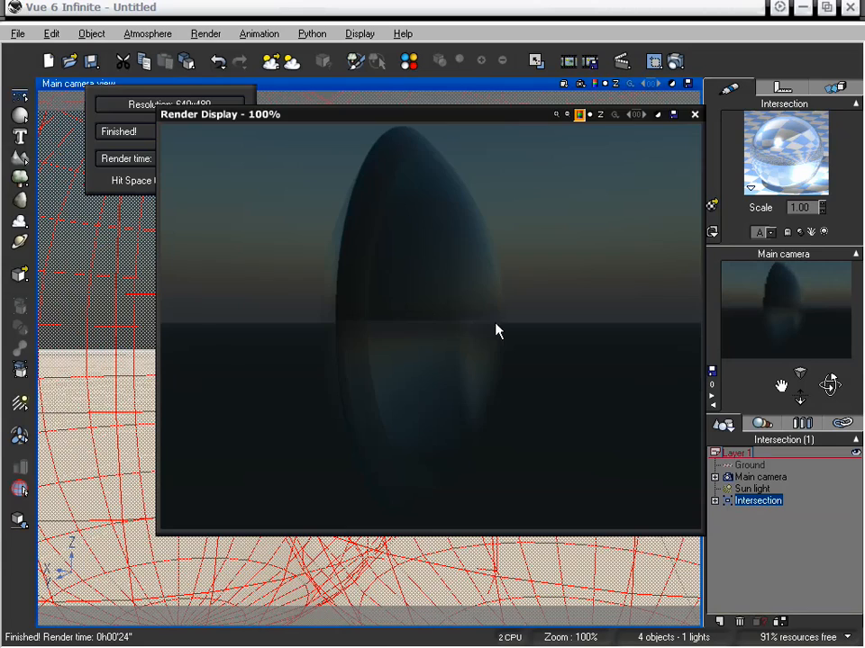
{"action": "left_click", "coordinate": [694, 114]}
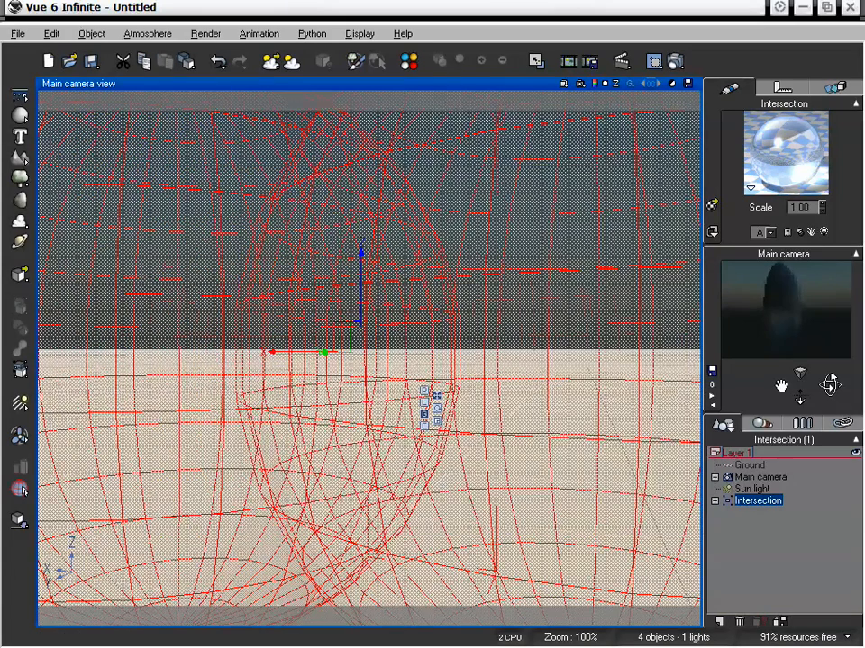
Step: Replace the Intersection object's material with the Default material from the Rocks collection
{"action": "left_click_drag", "start_coordinate": [800, 387], "coordinate": [817, 388]}
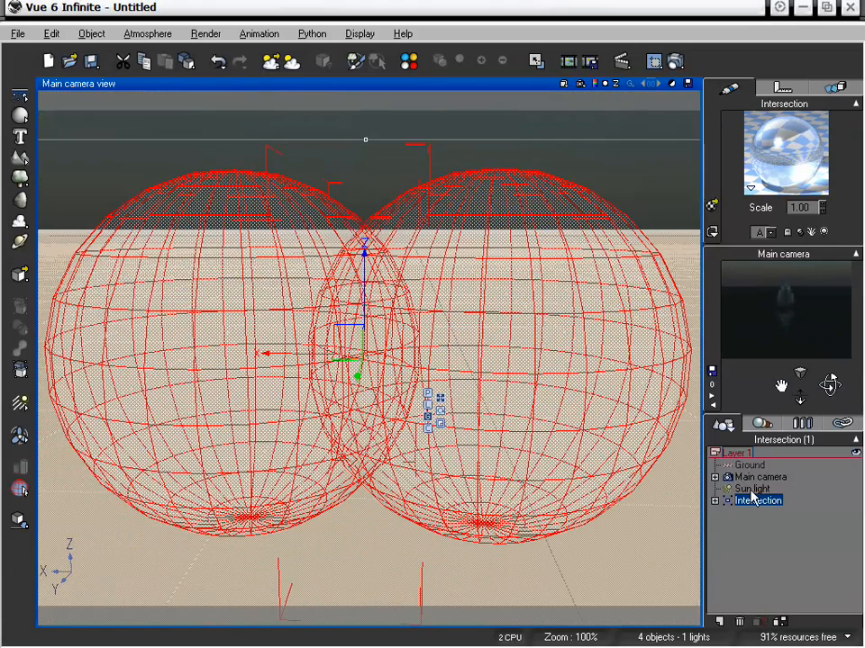
{"action": "left_click", "coordinate": [712, 205]}
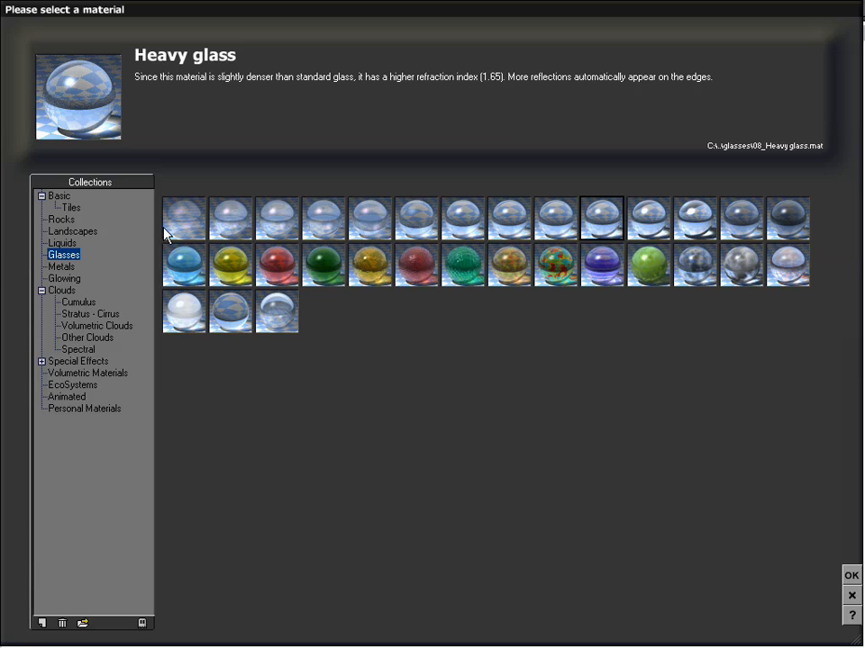
{"action": "left_click", "coordinate": [60, 219]}
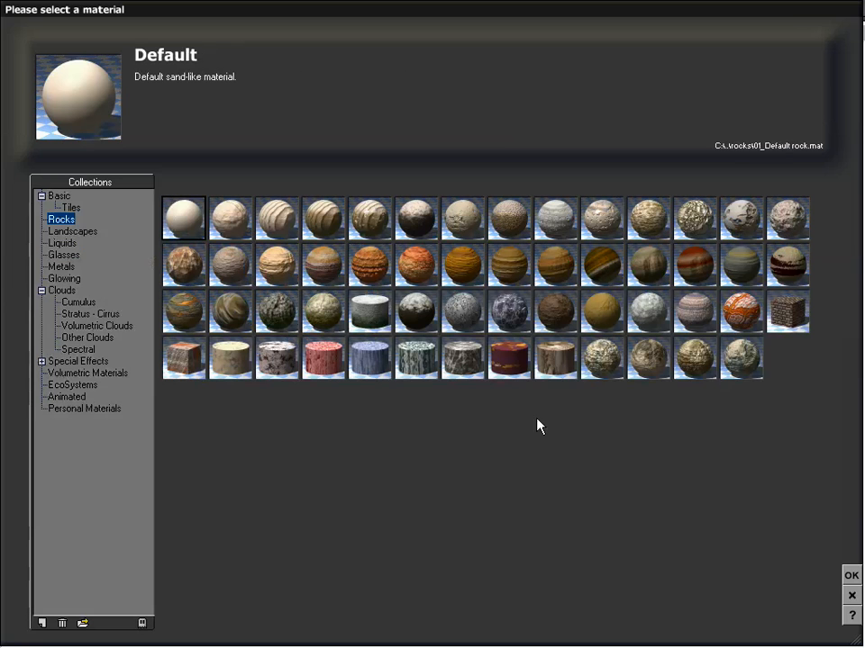
{"action": "left_click", "coordinate": [851, 577]}
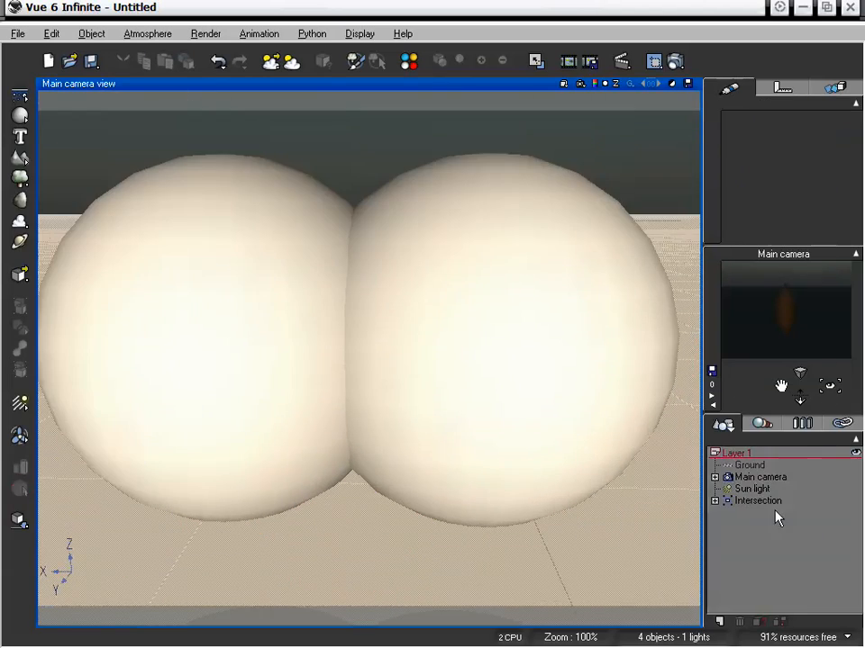
Step: Select the Intersection object, render it from a low angle against the sky and close the rendered image
{"action": "left_click", "coordinate": [771, 500]}
{"action": "left_click_drag", "start_coordinate": [829, 385], "coordinate": [412, 192]}
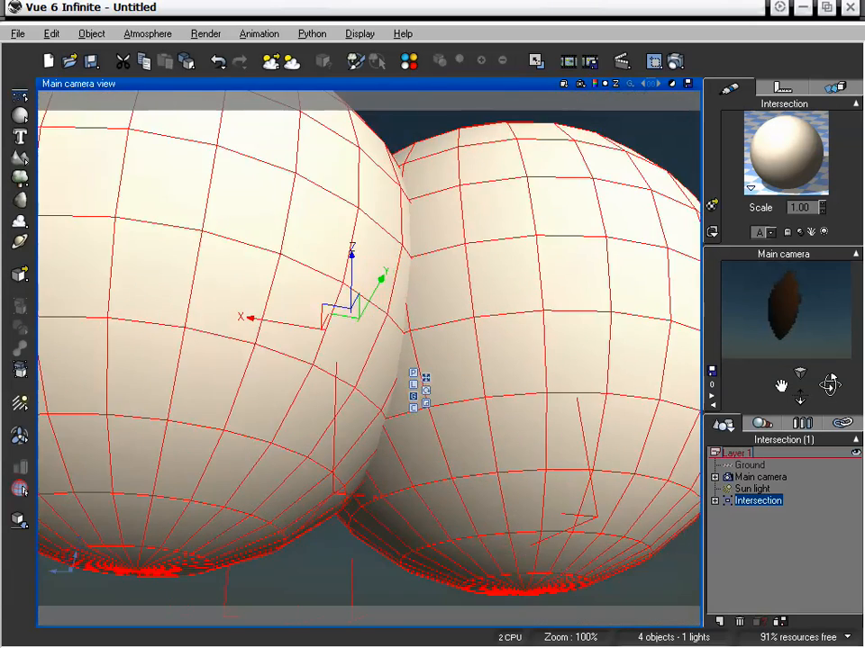
{"action": "left_click_drag", "start_coordinate": [829, 384], "coordinate": [830, 385]}
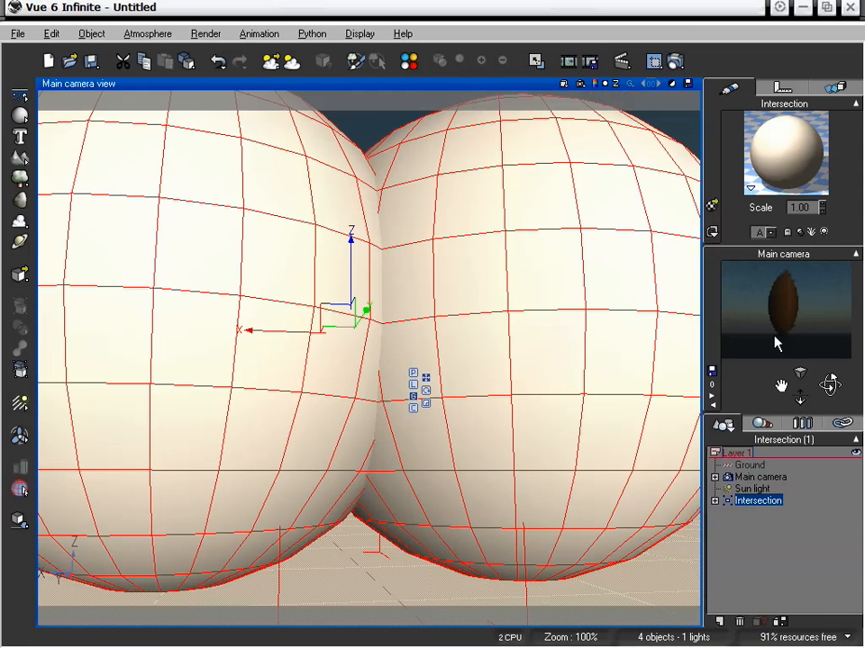
{"action": "left_click_drag", "start_coordinate": [830, 386], "coordinate": [830, 385]}
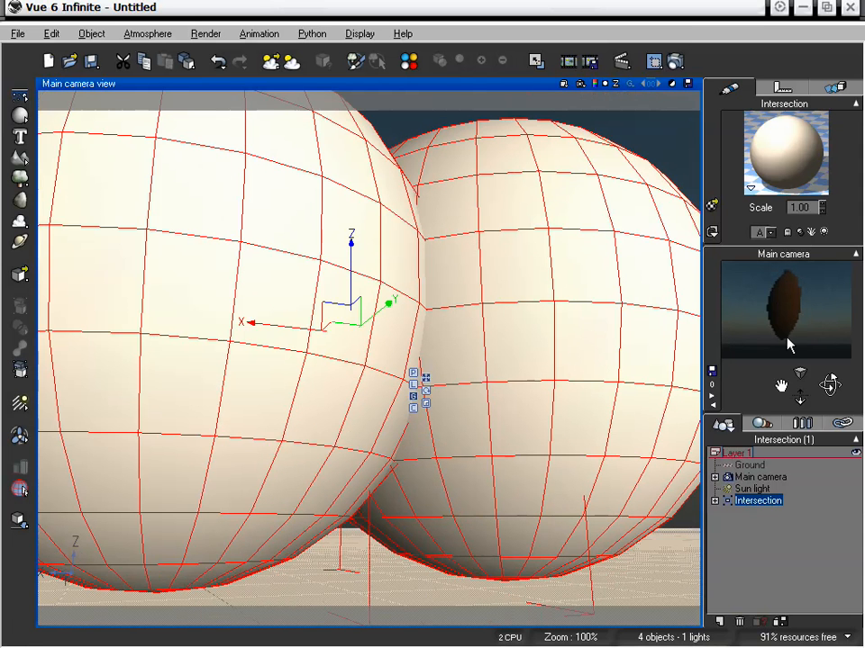
{"action": "left_click", "coordinate": [675, 61]}
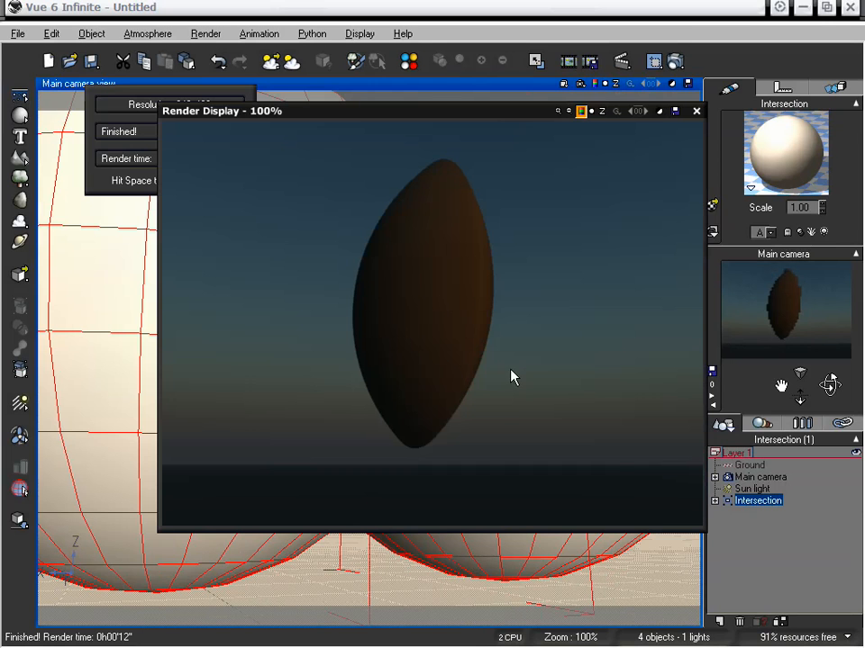
{"action": "left_click", "coordinate": [696, 112]}
{"action": "left_click_drag", "start_coordinate": [797, 397], "coordinate": [826, 383]}
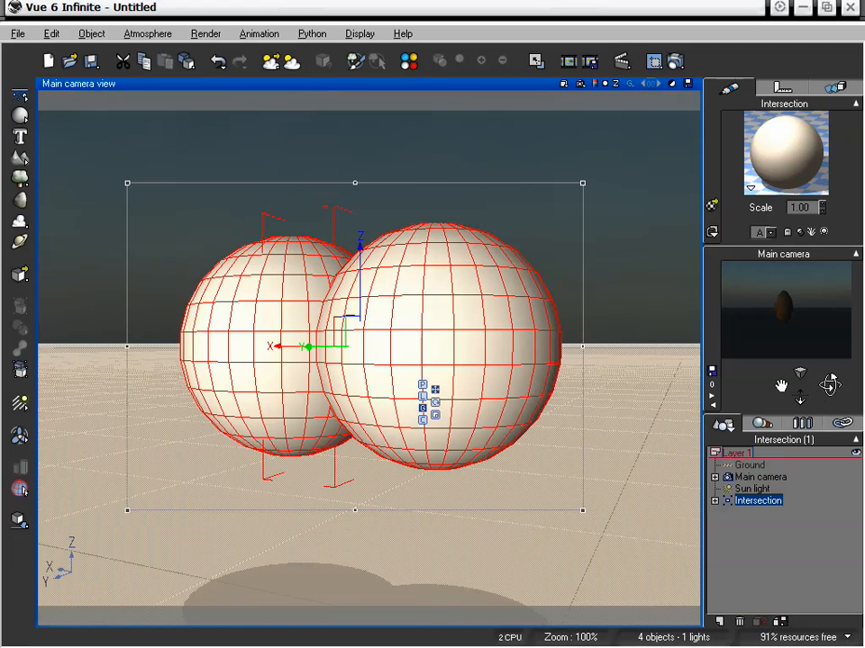
{"action": "left_click_drag", "start_coordinate": [800, 397], "coordinate": [800, 404]}
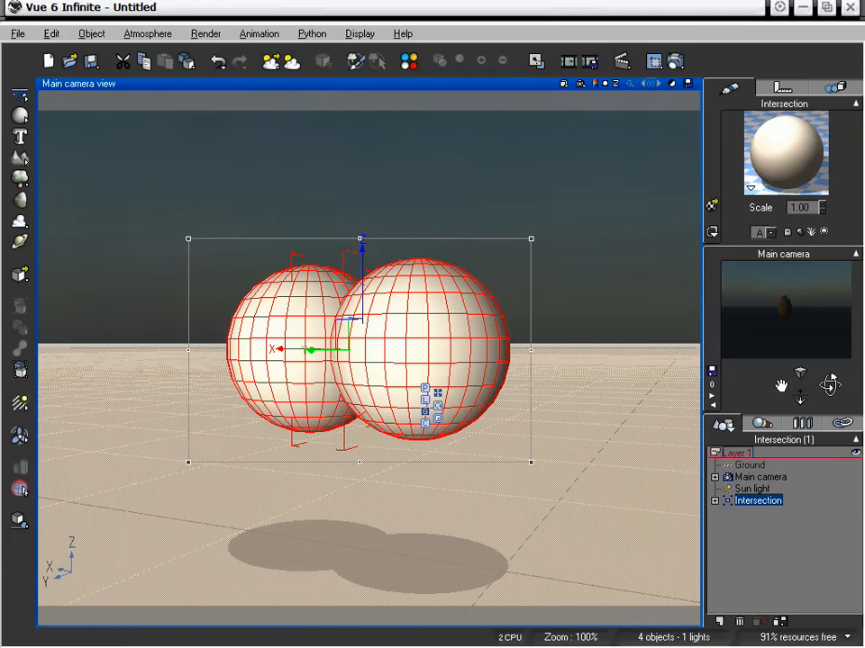
{"action": "left_click_drag", "start_coordinate": [829, 383], "coordinate": [830, 385]}
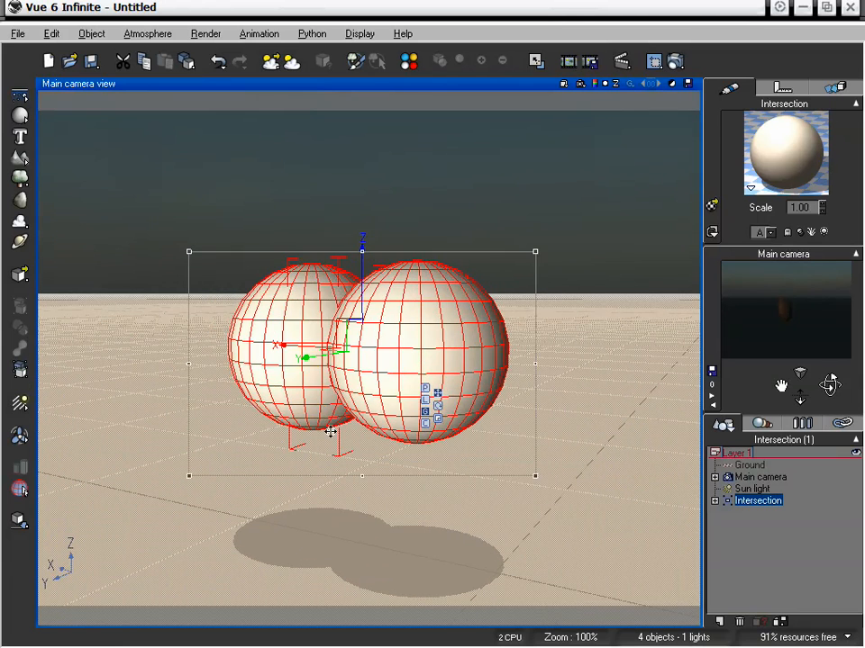